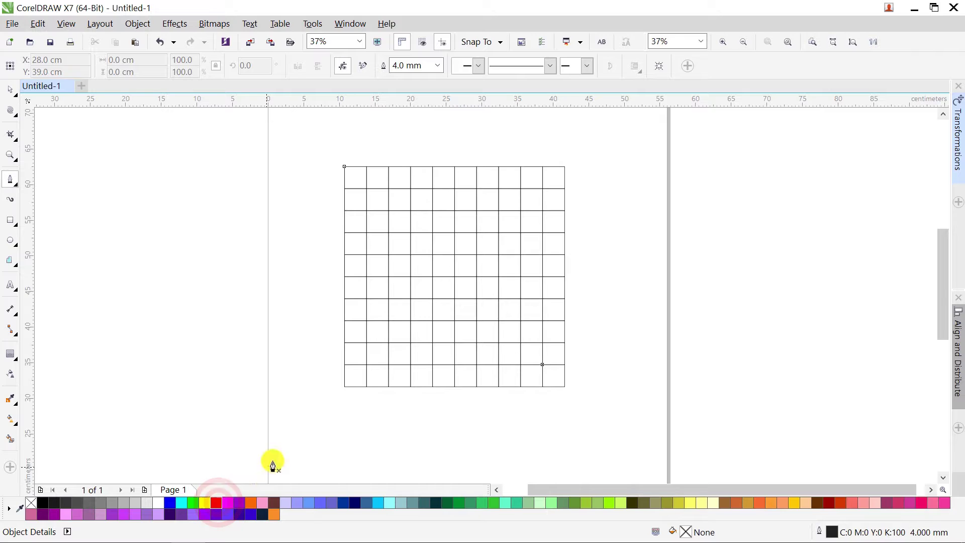
- Draw a closed red right triangle on the grid, about 6.2 cm wide and 12.4 cm tall, with its vertical side on the right
{"action": "scroll", "coordinate": [419, 235], "scroll_direction": "up", "scroll_amount": 2}
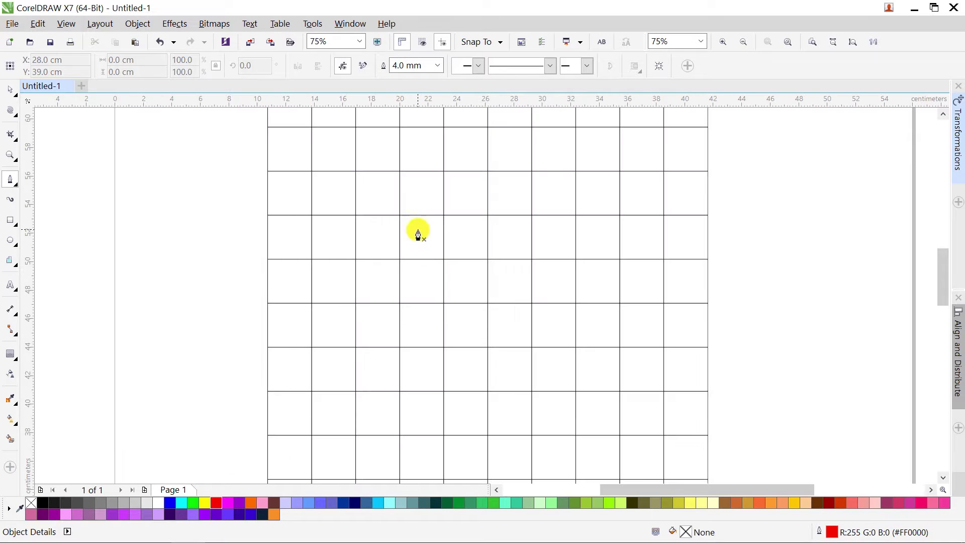
{"action": "left_click", "coordinate": [397, 171]}
{"action": "left_click", "coordinate": [487, 172]}
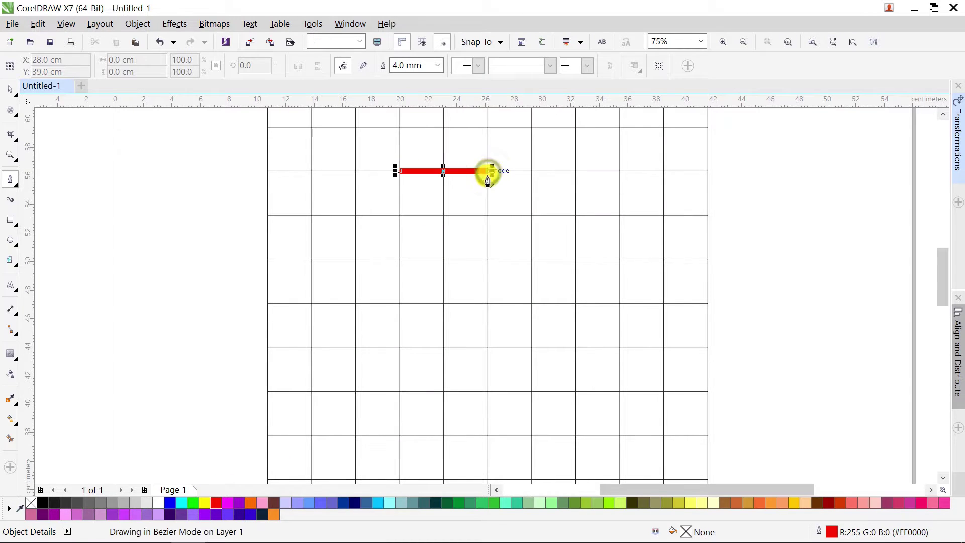
{"action": "left_click", "coordinate": [488, 347]}
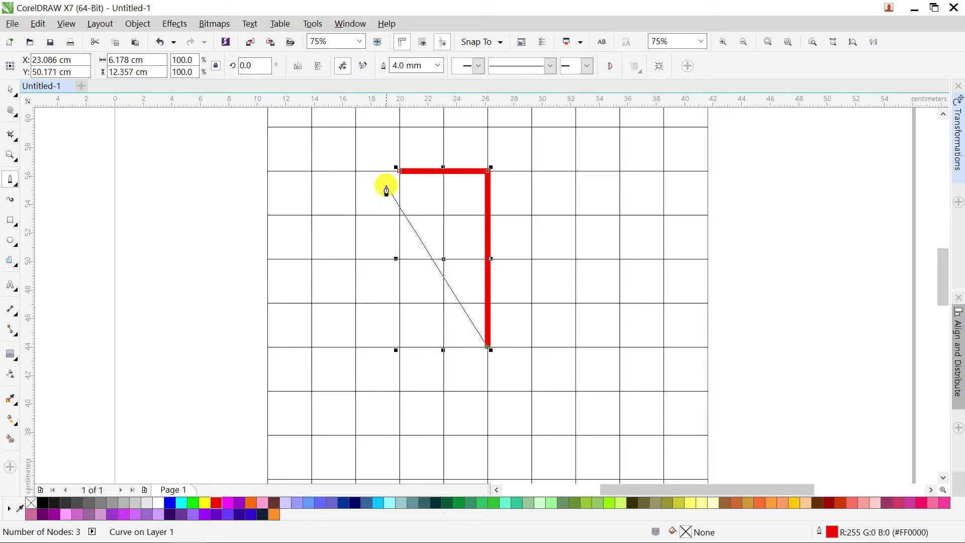
{"action": "left_click", "coordinate": [397, 172]}
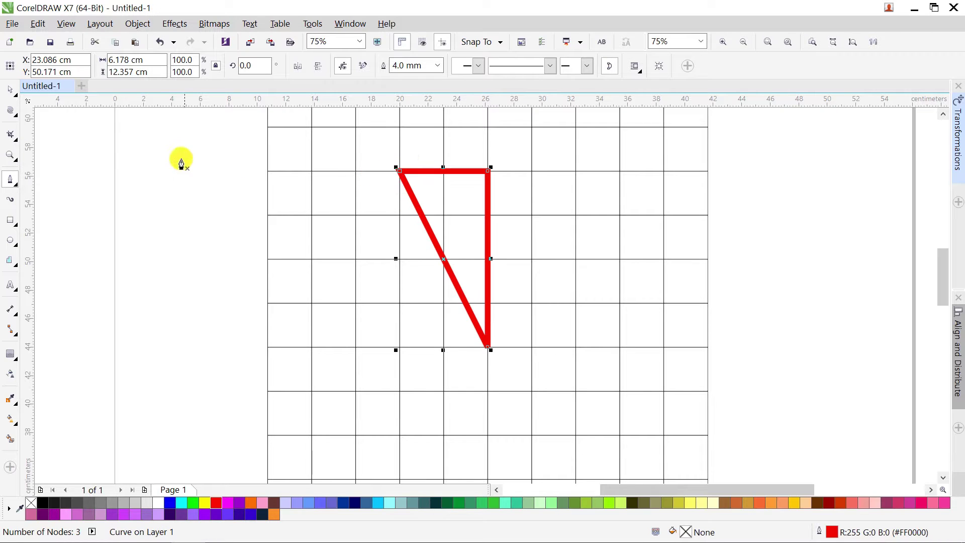
- Convert the triangle's slanted side to a curve and bow it outward to form the left half of a shield
{"action": "left_click", "coordinate": [19, 116]}
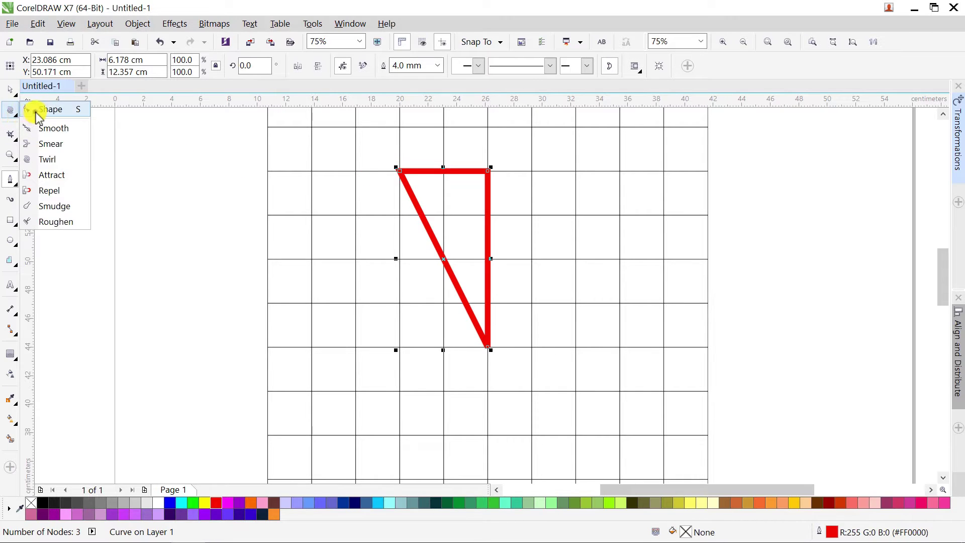
{"action": "left_click", "coordinate": [49, 110]}
{"action": "right_click", "coordinate": [428, 226]}
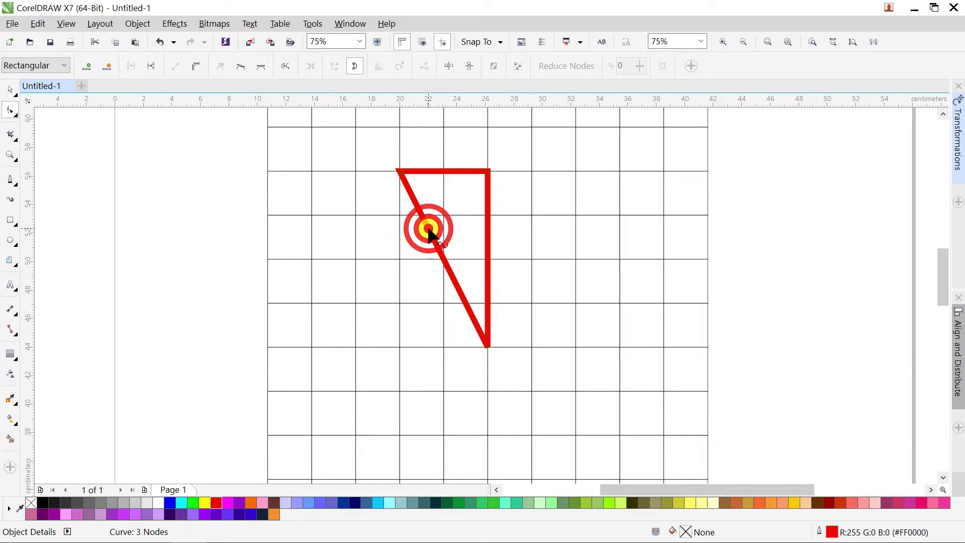
{"action": "left_click", "coordinate": [468, 287]}
{"action": "left_click", "coordinate": [399, 183]}
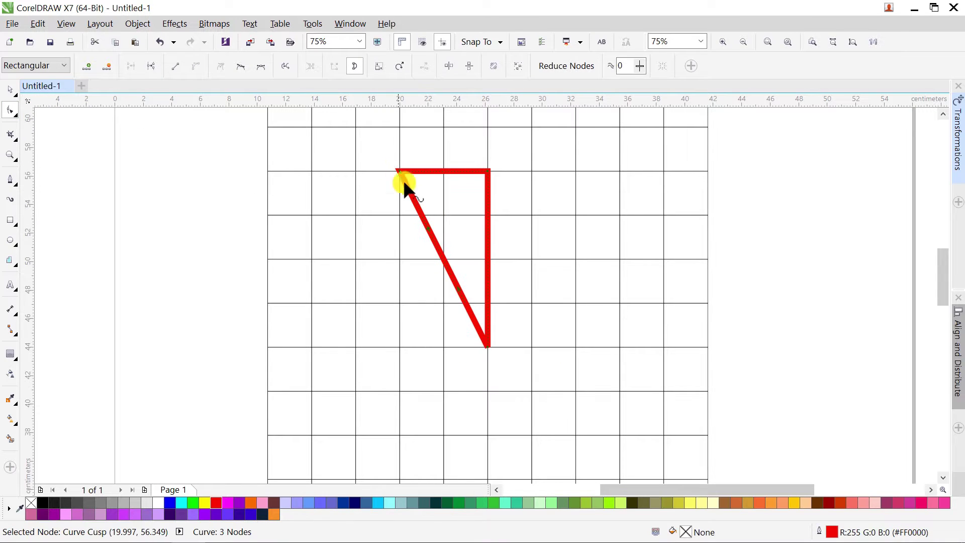
{"action": "left_click_drag", "start_coordinate": [428, 228], "coordinate": [399, 259]}
{"action": "left_click_drag", "start_coordinate": [459, 288], "coordinate": [387, 315]}
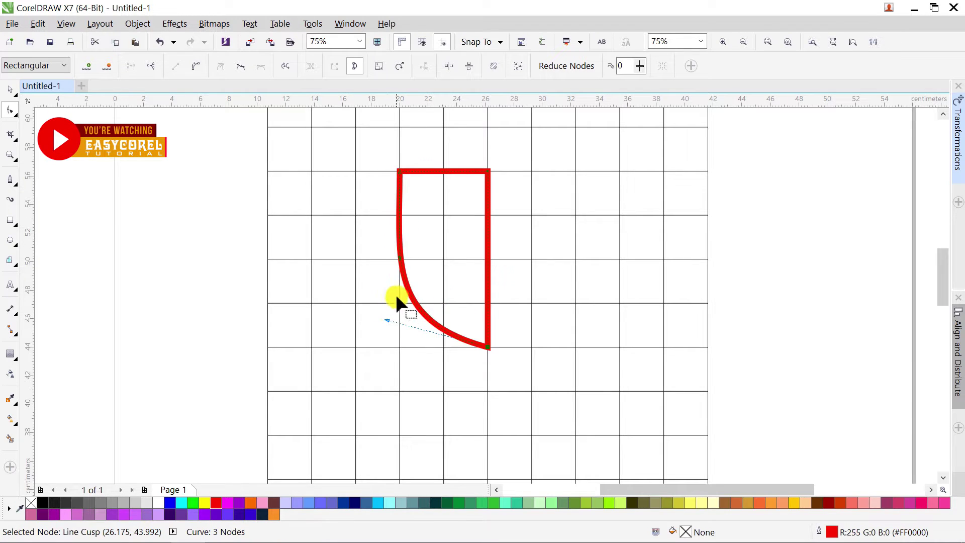
- Mirror a copy of the half shield to its right and weld both halves into one shape
{"action": "left_click", "coordinate": [12, 90]}
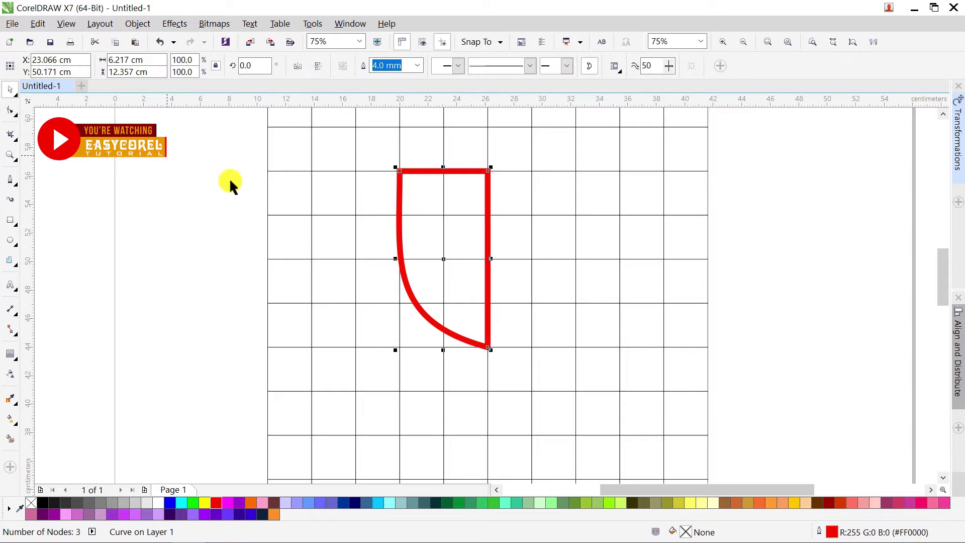
{"action": "left_click_drag", "start_coordinate": [393, 261], "coordinate": [523, 258]}
{"action": "left_click", "coordinate": [468, 203], "text": "shift"}
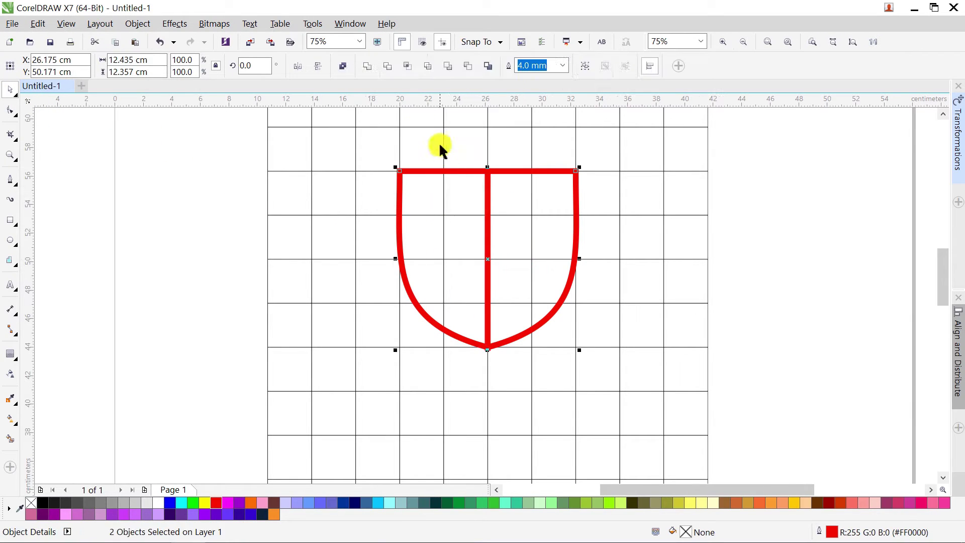
{"action": "left_click", "coordinate": [368, 67]}
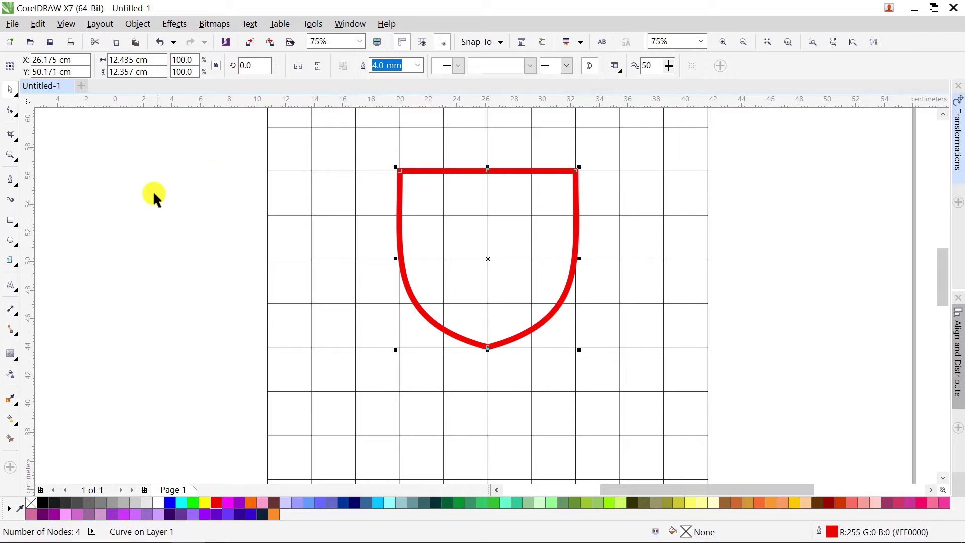
- Add a one-step inside contour with an offset of about 3.128 cm to the red shield and break the contour group apart
{"action": "left_click", "coordinate": [11, 354]}
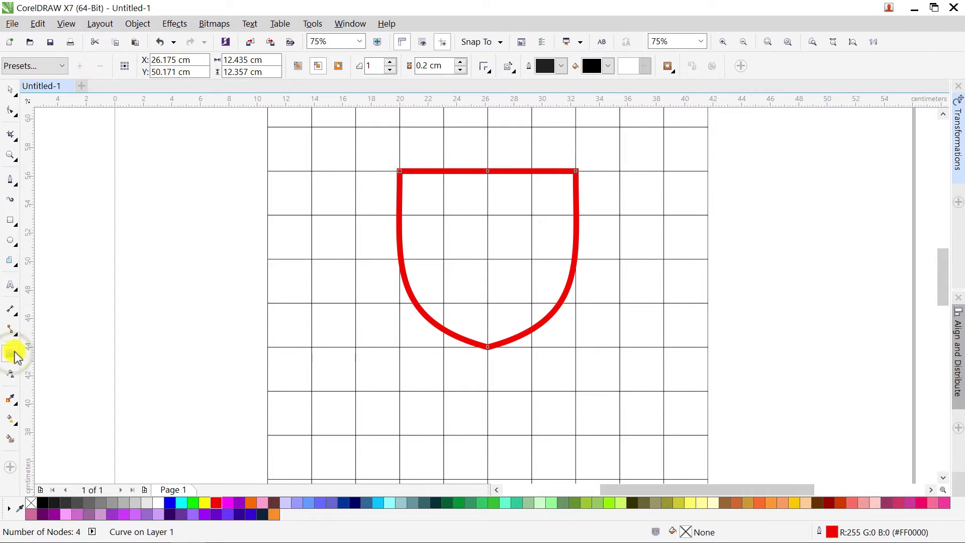
{"action": "left_click_drag", "start_coordinate": [528, 281], "coordinate": [534, 303]}
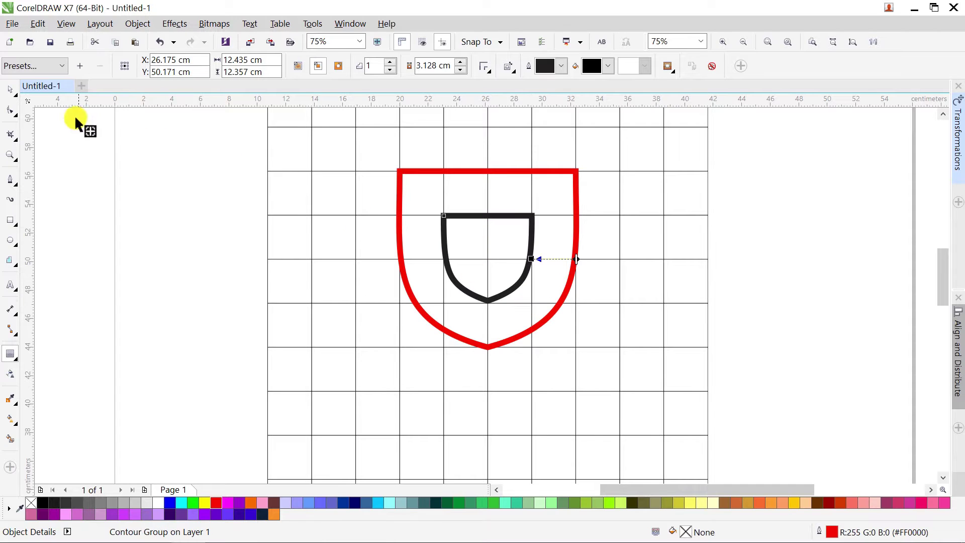
{"action": "left_click", "coordinate": [15, 94]}
{"action": "left_click", "coordinate": [86, 90]}
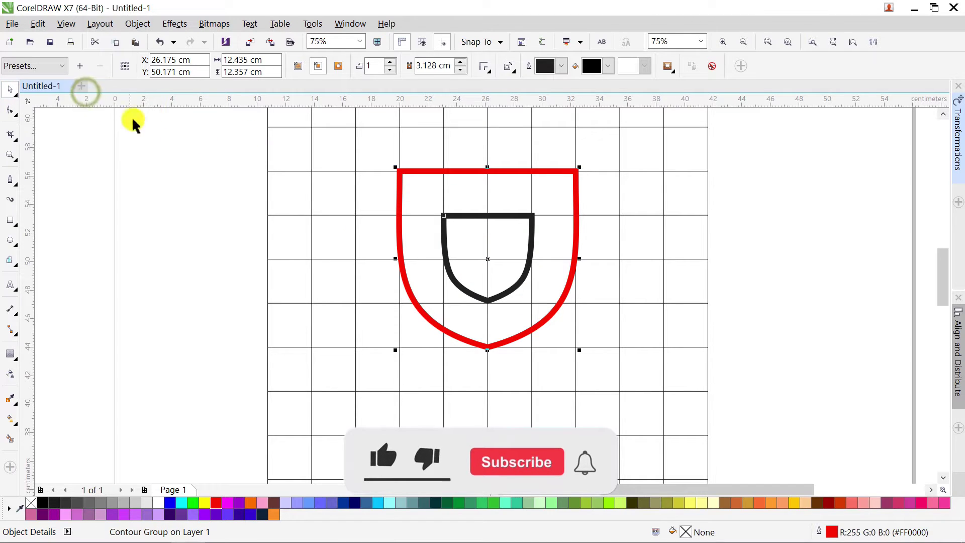
{"action": "left_click", "coordinate": [209, 146]}
{"action": "left_click_drag", "start_coordinate": [236, 143], "coordinate": [574, 376]}
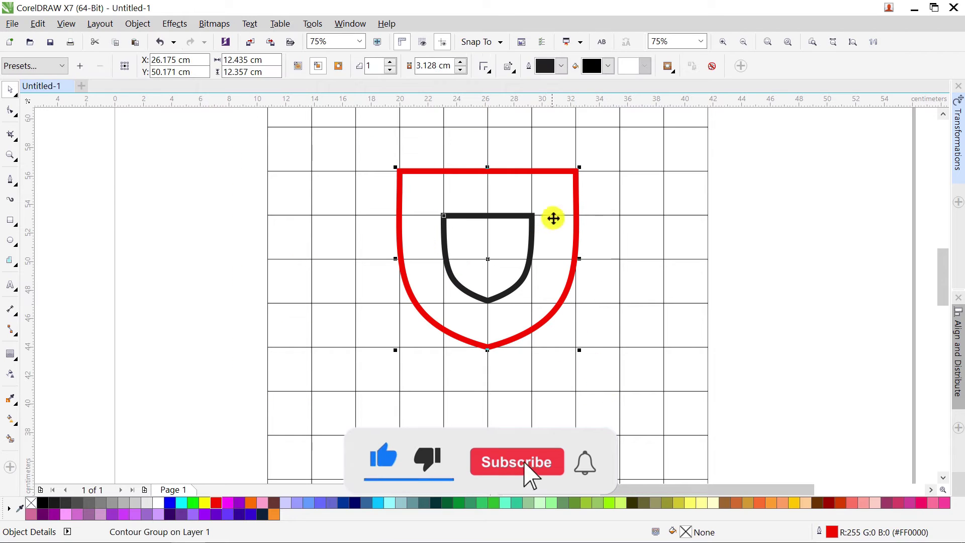
{"action": "left_click", "coordinate": [137, 24]}
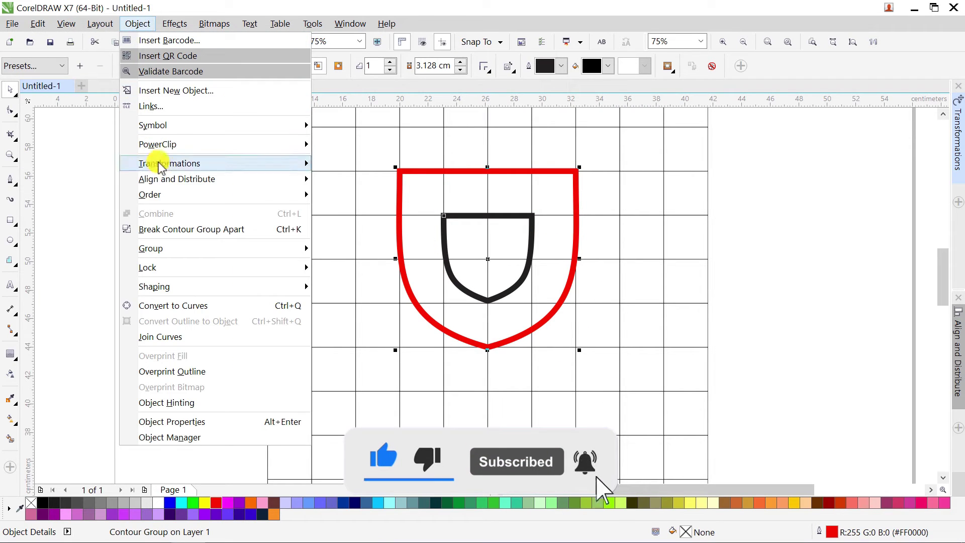
{"action": "left_click", "coordinate": [179, 229]}
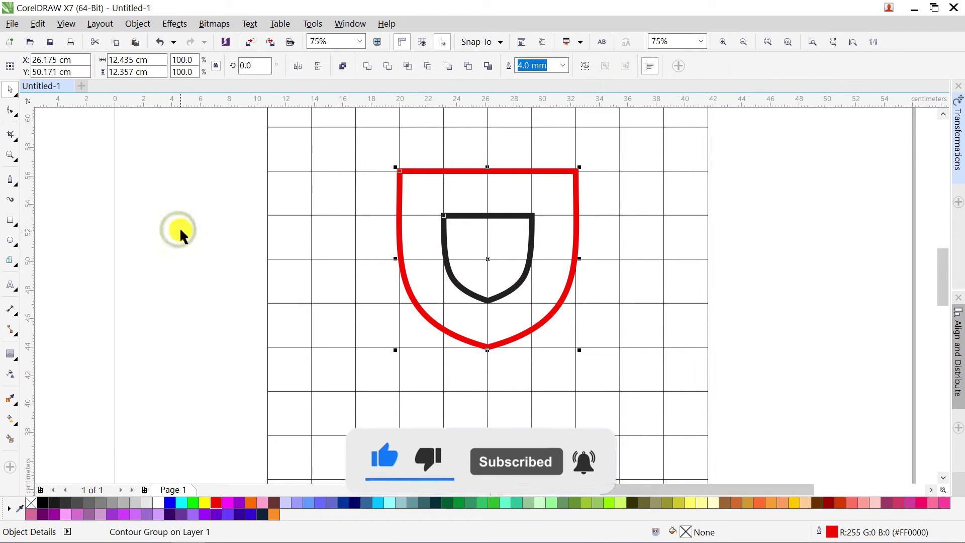
{"action": "left_click", "coordinate": [233, 229]}
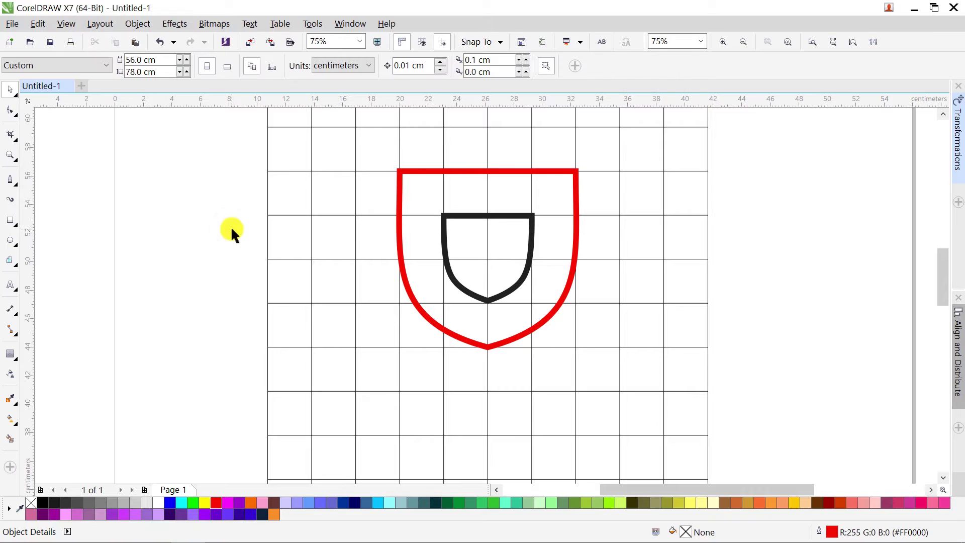
- Break the red outer shield's curve at its two upper corner nodes and the middle node of its top edge
{"action": "left_click", "coordinate": [404, 197]}
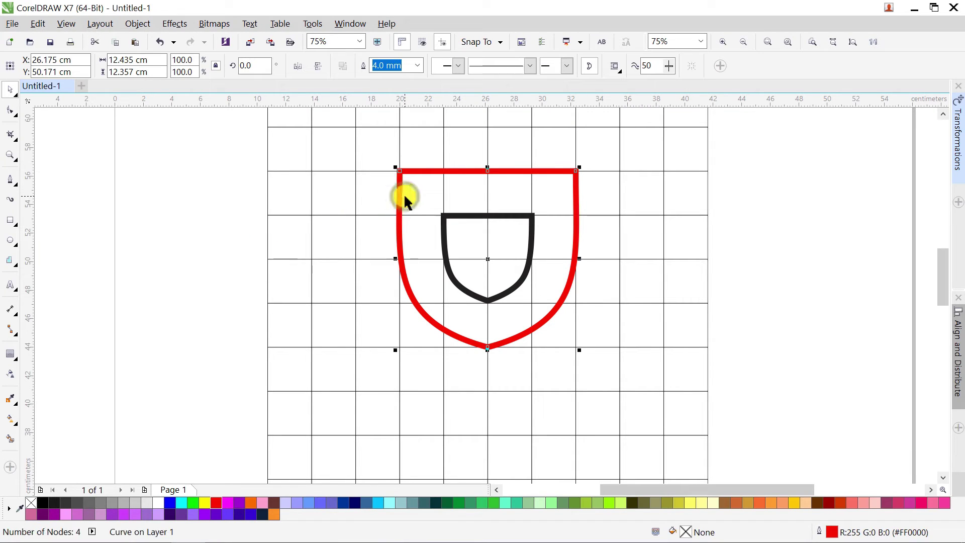
{"action": "left_click", "coordinate": [12, 110]}
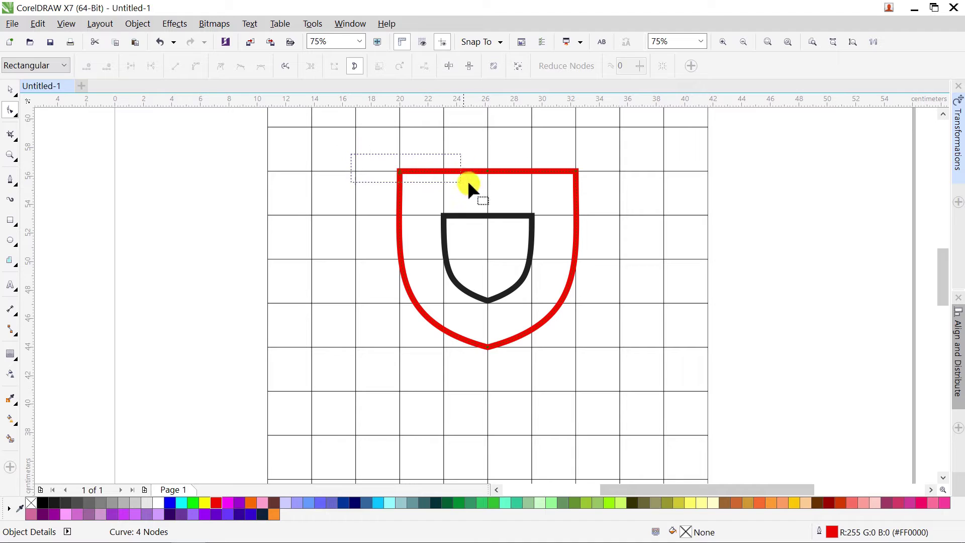
{"action": "left_click_drag", "start_coordinate": [468, 184], "coordinate": [617, 200]}
{"action": "left_click", "coordinate": [153, 66]}
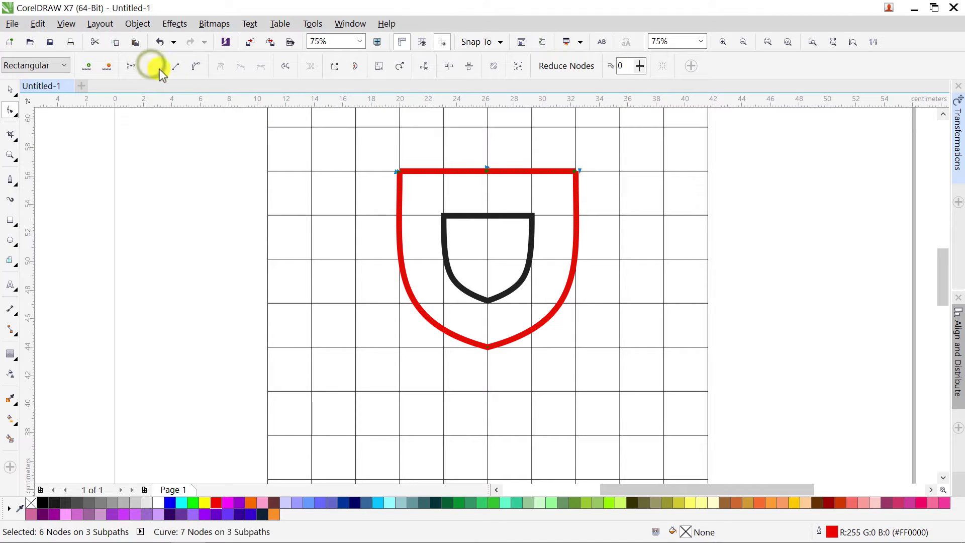
- Break the black inner shield's curve at its two upper corner nodes
{"action": "left_click", "coordinate": [466, 212]}
{"action": "left_click_drag", "start_coordinate": [430, 198], "coordinate": [549, 225]}
{"action": "left_click", "coordinate": [153, 66]}
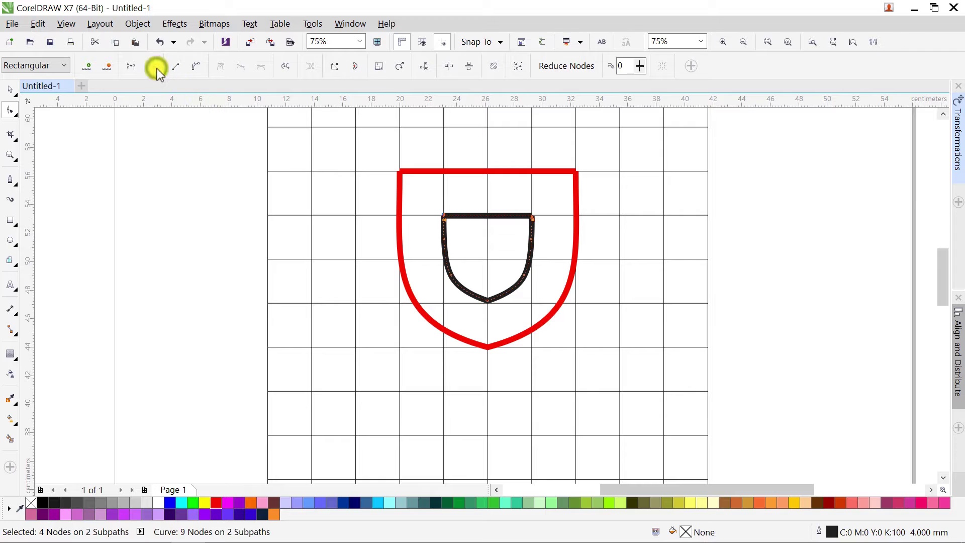
- Break the inner and outer shield curves apart into separate objects
{"action": "left_click", "coordinate": [10, 90]}
{"action": "key", "text": "Escape"}
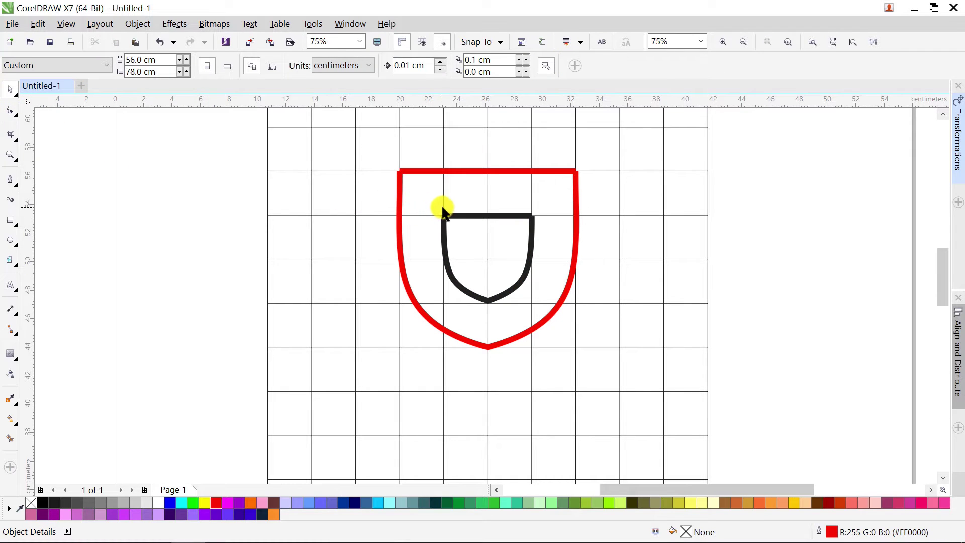
{"action": "left_click", "coordinate": [451, 214]}
{"action": "left_click", "coordinate": [345, 67]}
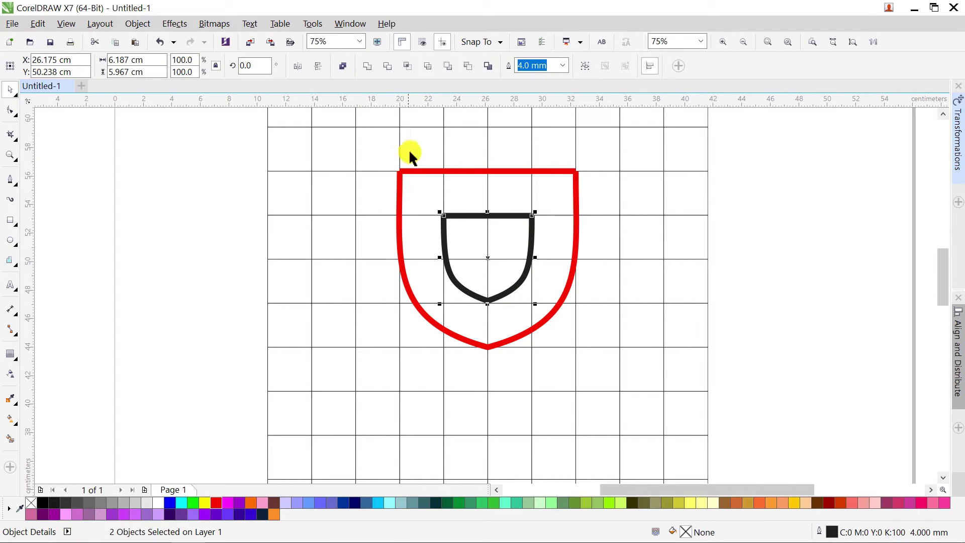
{"action": "left_click", "coordinate": [421, 172]}
{"action": "left_click", "coordinate": [343, 66]}
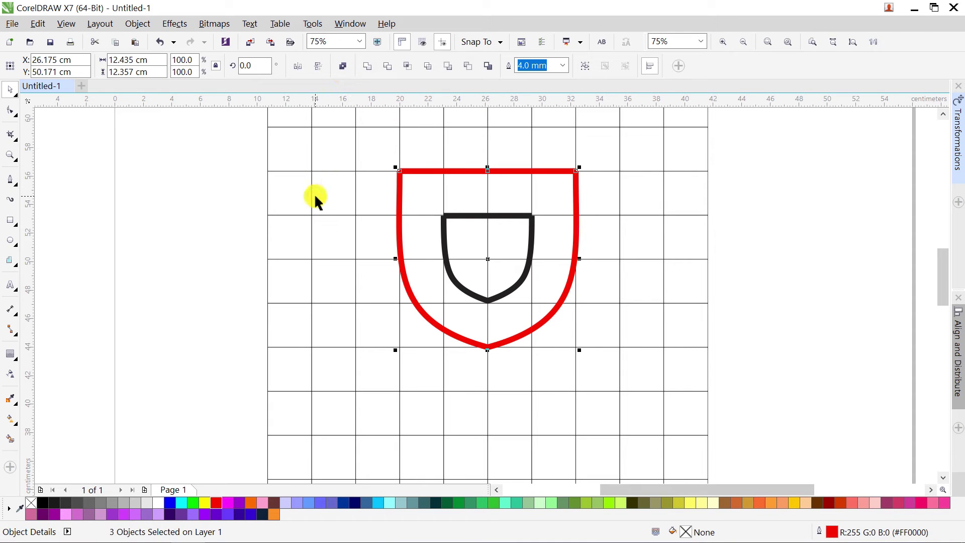
- Delete the horizontal top line of the black inner shield
{"action": "left_click_drag", "start_coordinate": [320, 199], "coordinate": [542, 236]}
{"action": "right_click", "coordinate": [524, 216]}
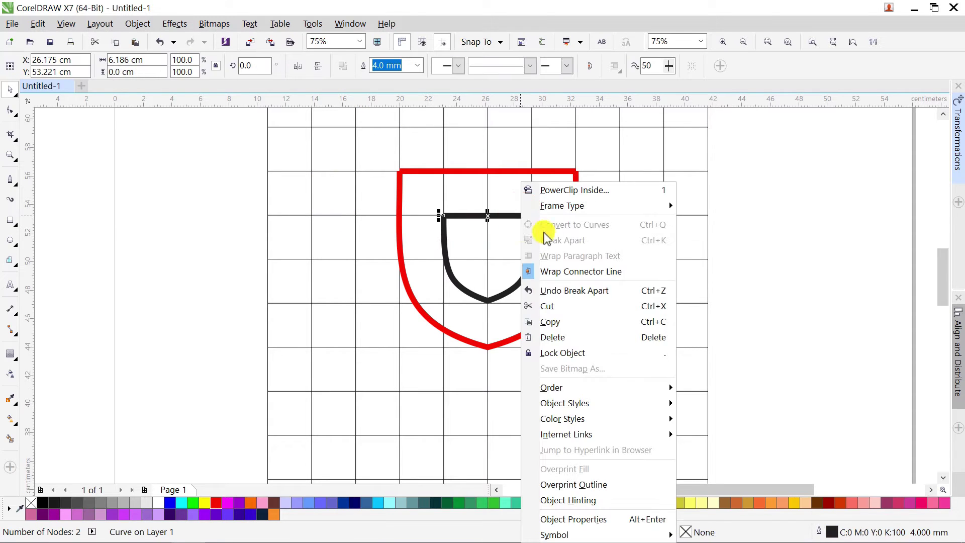
{"action": "left_click", "coordinate": [553, 336]}
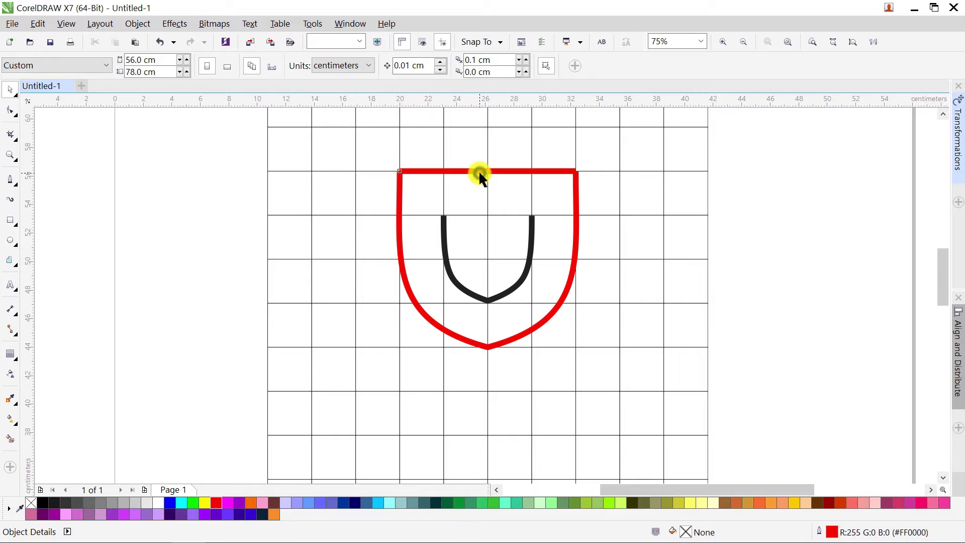
- Reshape the left half of the red top edge into a sloping roof line about 9.27 cm wide and 4.63 cm high, overhanging the shield's side
{"action": "left_click", "coordinate": [479, 172]}
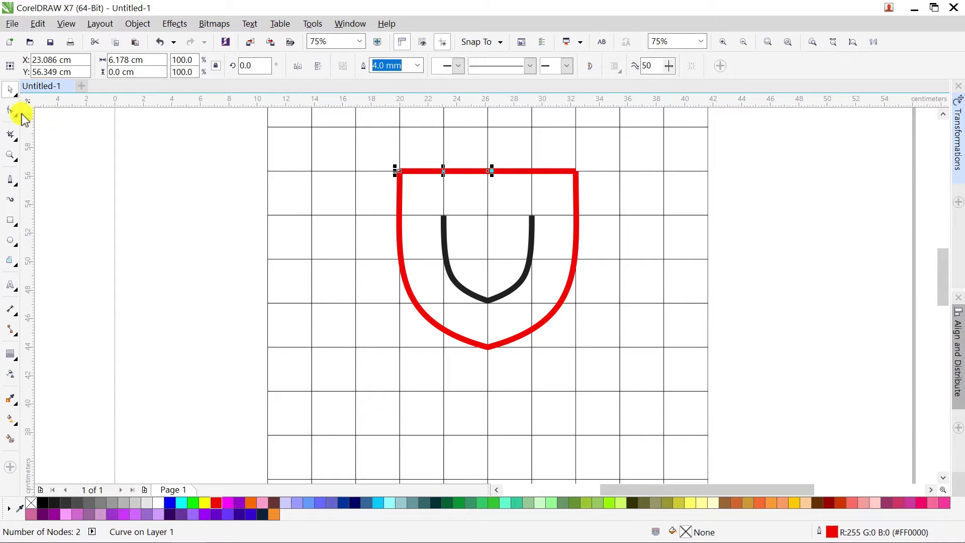
{"action": "left_click", "coordinate": [12, 110]}
{"action": "double_click", "coordinate": [486, 171]}
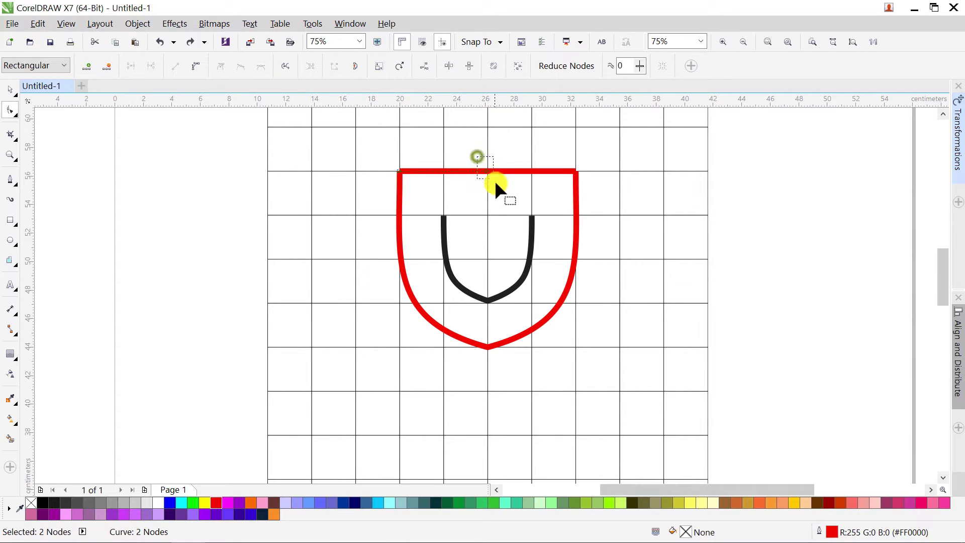
{"action": "left_click_drag", "start_coordinate": [487, 171], "coordinate": [487, 126]}
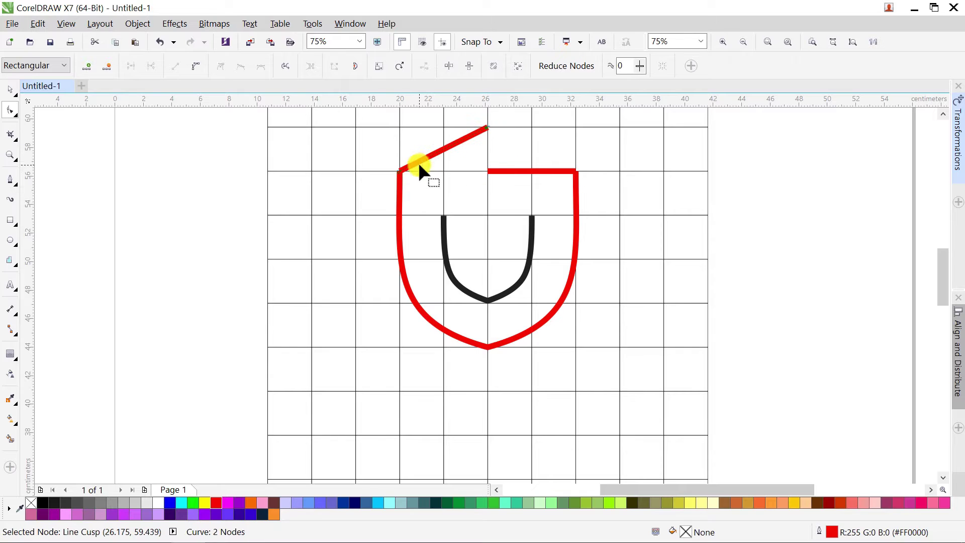
{"action": "left_click_drag", "start_coordinate": [400, 172], "coordinate": [355, 192]}
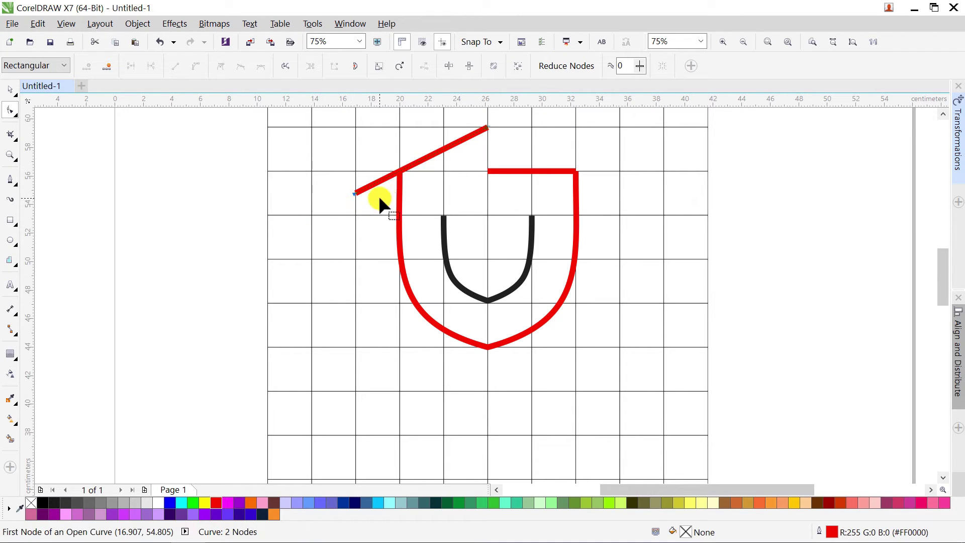
- Delete the remaining right half of the red shield's horizontal top edge
{"action": "left_click", "coordinate": [10, 90]}
{"action": "left_click", "coordinate": [514, 170]}
{"action": "right_click", "coordinate": [513, 170]}
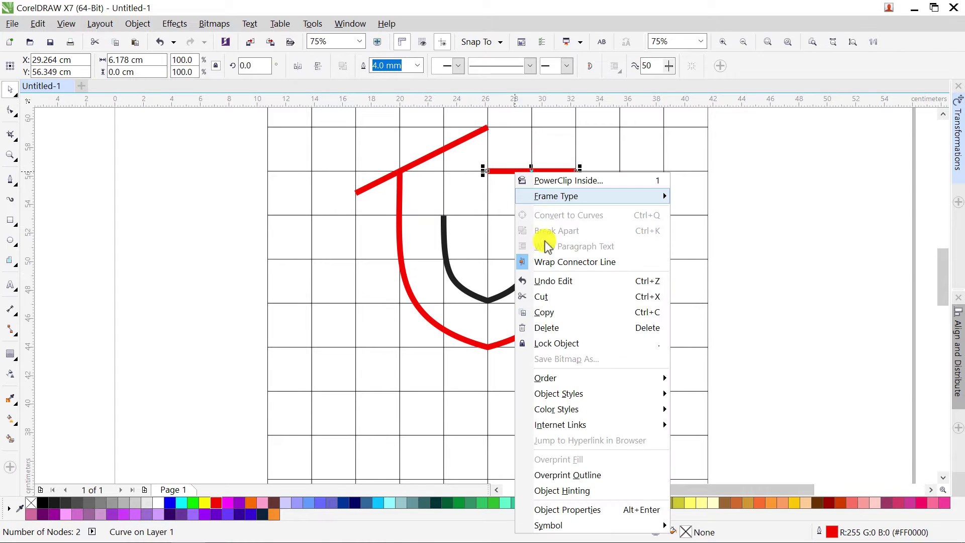
{"action": "left_click", "coordinate": [545, 328]}
- Mirror a copy of the sloping roof line to the right so both lines meet at the peak
{"action": "left_click", "coordinate": [366, 186]}
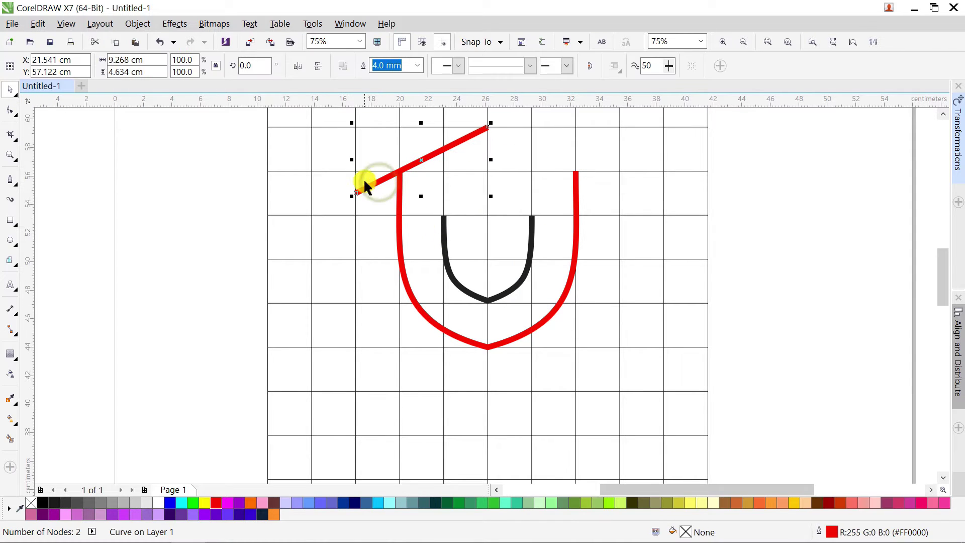
{"action": "left_click_drag", "start_coordinate": [351, 159], "coordinate": [611, 183]}
{"action": "right_click", "coordinate": [610, 183]}
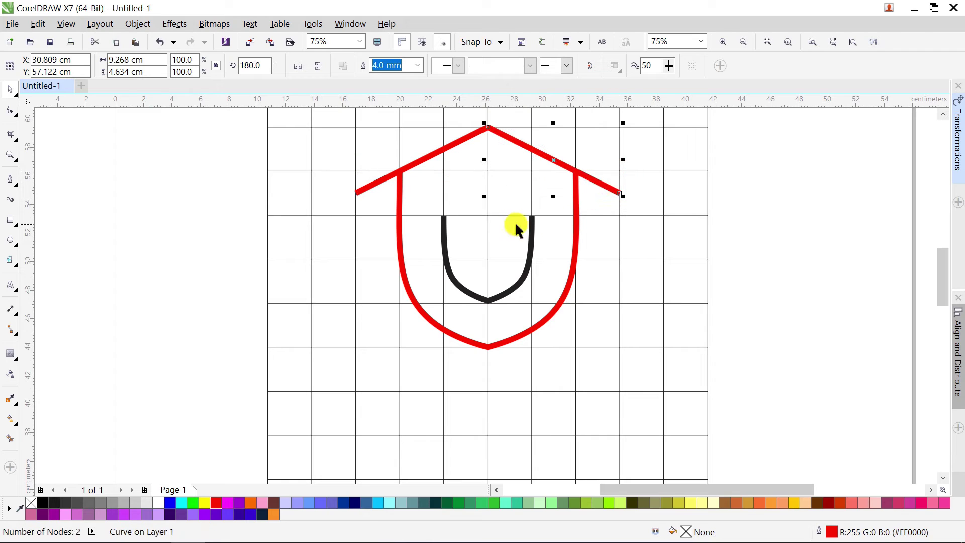
- Extend both open upper ends of the black inner U-shaped curve straight up to meet the sloping roof lines
{"action": "left_click", "coordinate": [444, 225]}
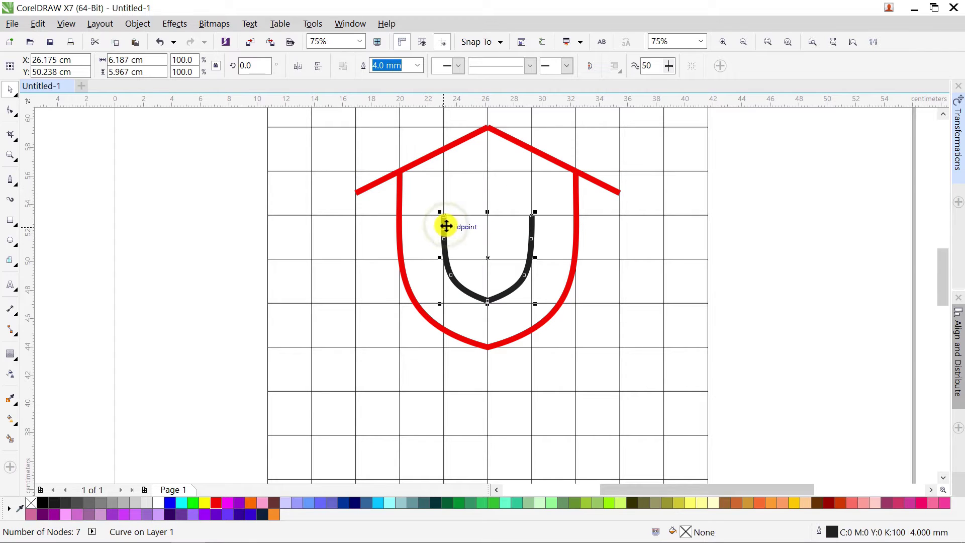
{"action": "left_click", "coordinate": [16, 114]}
{"action": "left_click", "coordinate": [69, 107]}
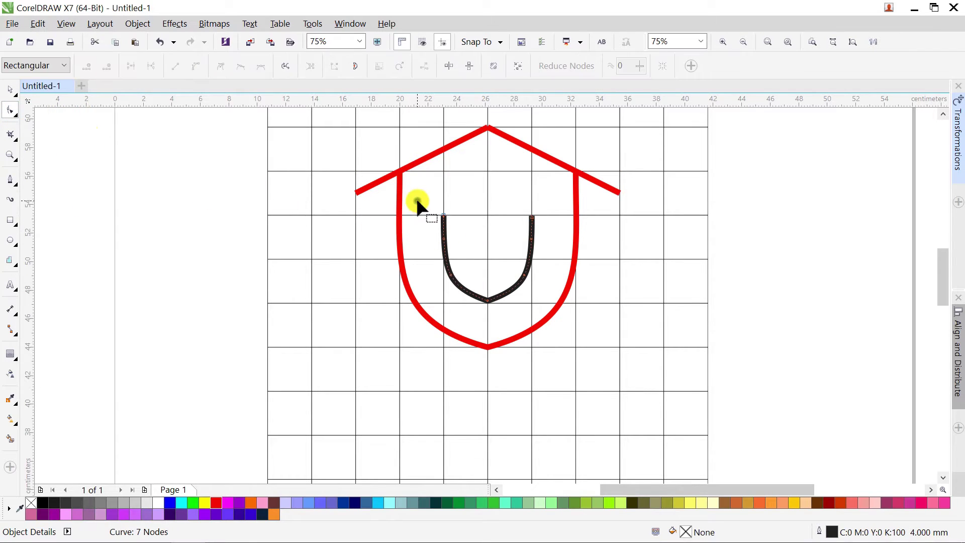
{"action": "left_click_drag", "start_coordinate": [417, 201], "coordinate": [531, 149]}
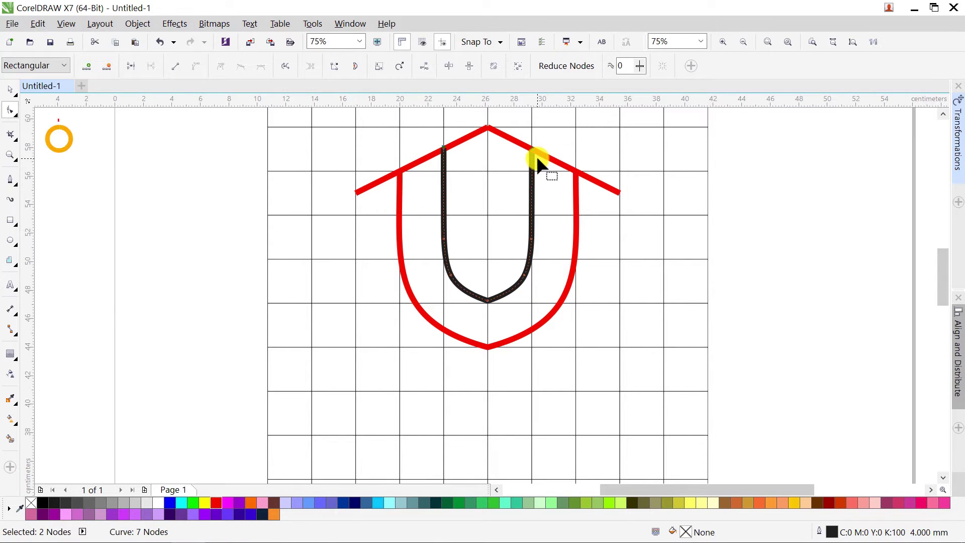
{"action": "left_click", "coordinate": [11, 90]}
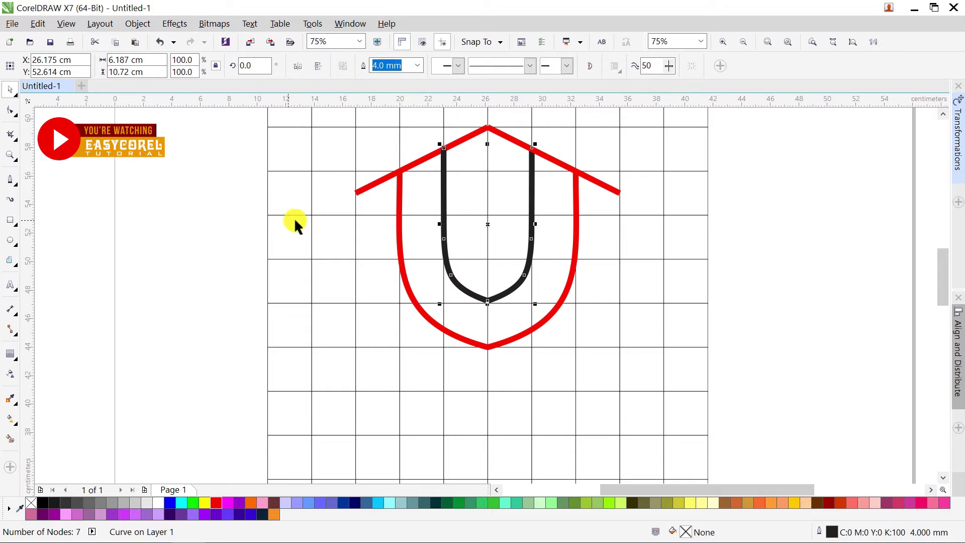
- Draw a vertical line about 5.3 cm long across the roof above the inner U's right side, plus a copy about 7.72 cm long at the shield's right side
{"action": "scroll", "coordinate": [337, 225], "scroll_direction": "down", "scroll_amount": 1}
{"action": "scroll", "coordinate": [441, 173], "scroll_direction": "up", "scroll_amount": 1}
{"action": "left_click", "coordinate": [369, 156]}
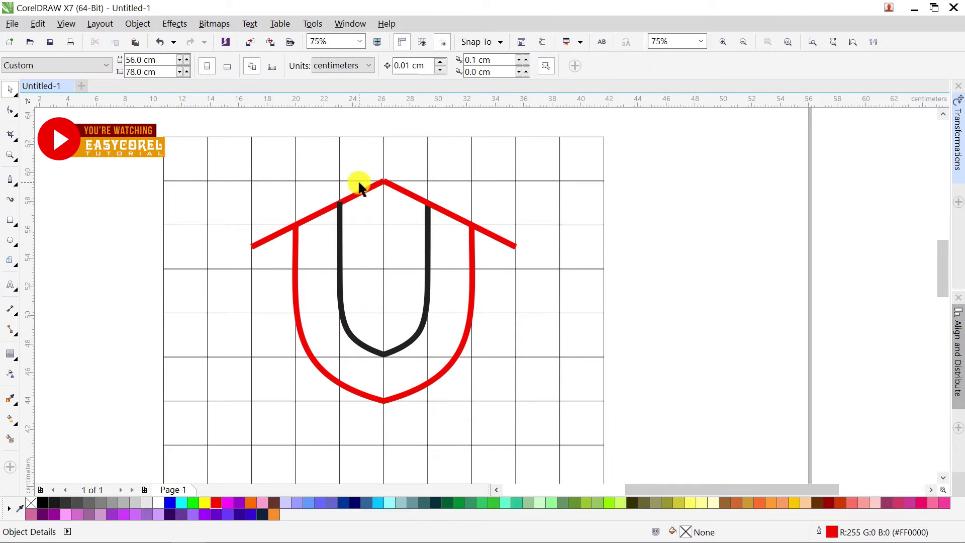
{"action": "left_click", "coordinate": [12, 181]}
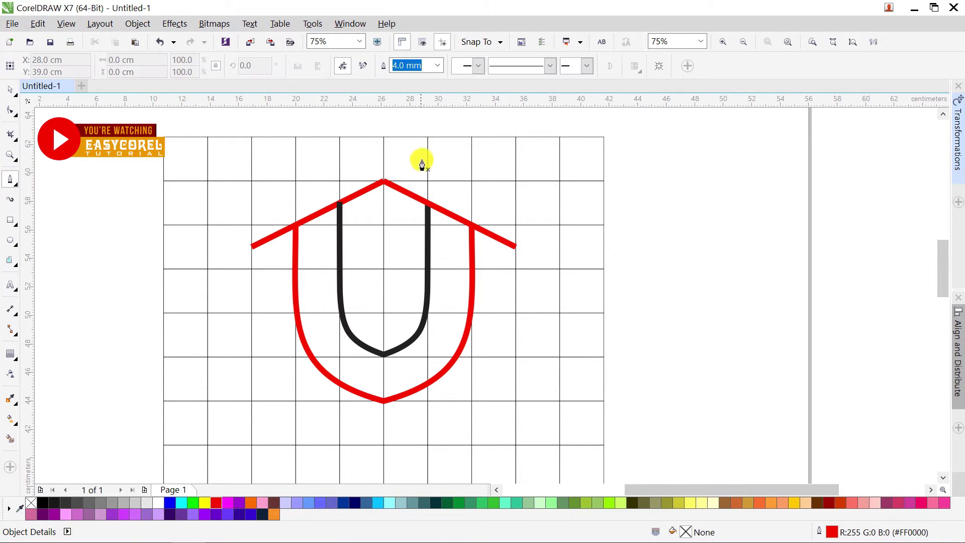
{"action": "left_click", "coordinate": [428, 134]}
{"action": "left_click", "coordinate": [428, 215]}
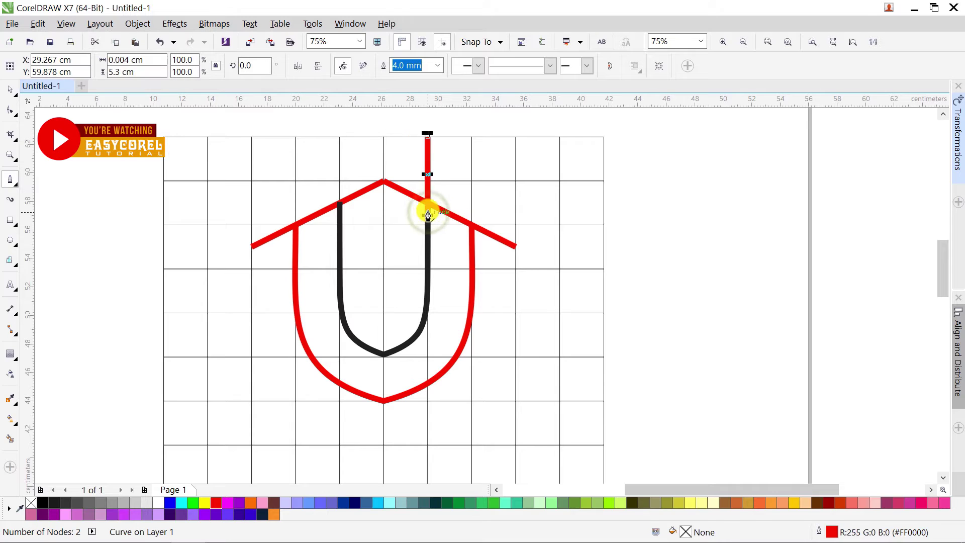
{"action": "left_click", "coordinate": [14, 90]}
{"action": "left_click_drag", "start_coordinate": [427, 157], "coordinate": [473, 249]}
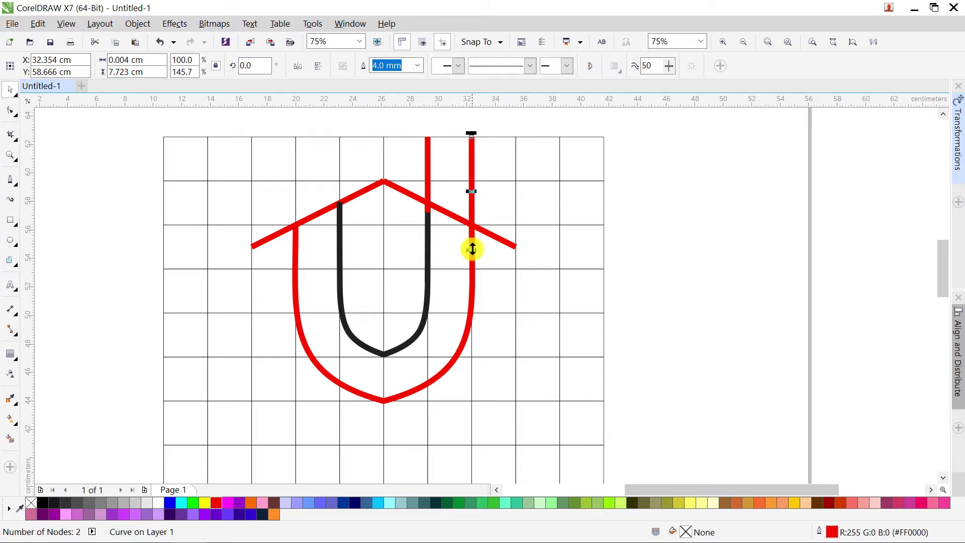
- Remove the right roof segment between the two vertical lines with Virtual Segment Delete
{"action": "left_click", "coordinate": [17, 144]}
{"action": "left_click", "coordinate": [45, 165]}
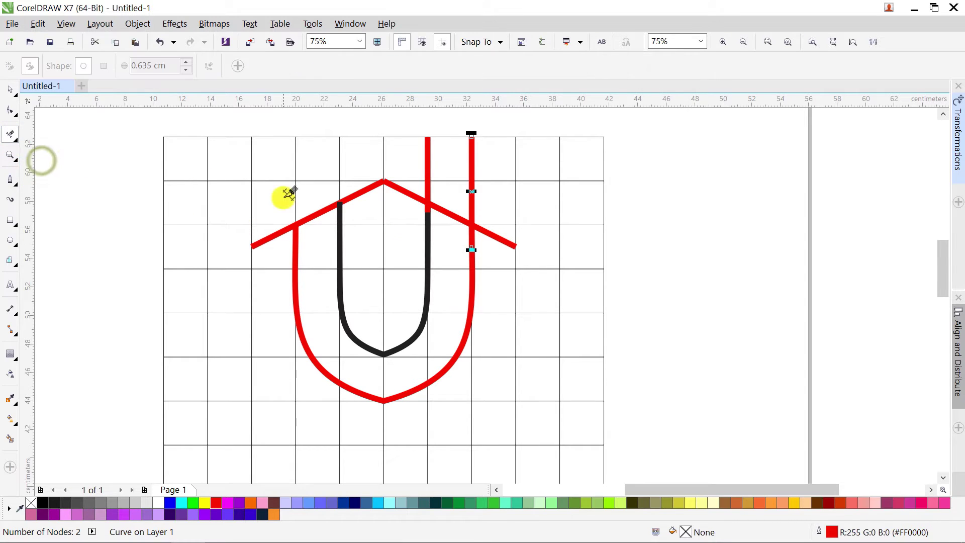
{"action": "left_click", "coordinate": [447, 207]}
- Delete the two vertical helper lines crossing the right side of the roof
{"action": "left_click", "coordinate": [10, 90]}
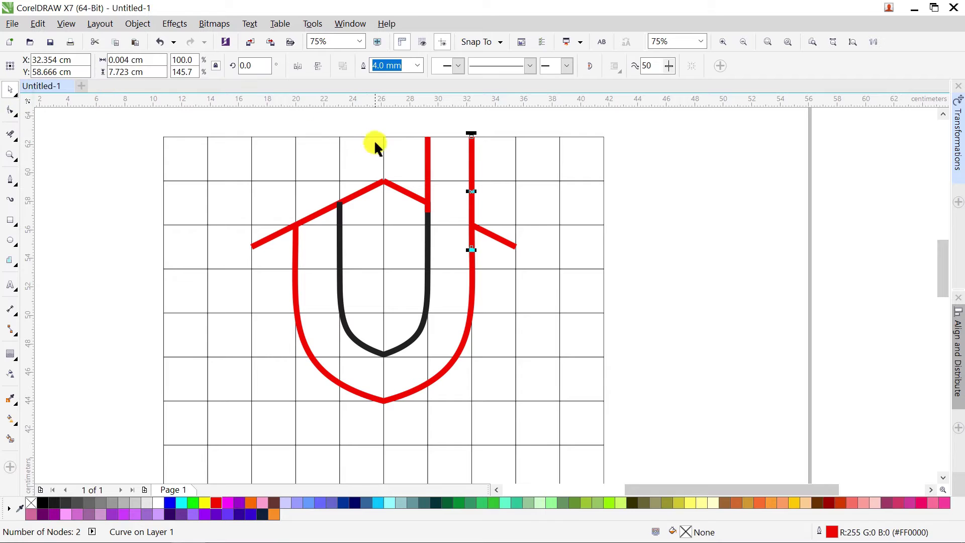
{"action": "left_click_drag", "start_coordinate": [480, 236], "coordinate": [482, 251]}
{"action": "right_click", "coordinate": [473, 180]}
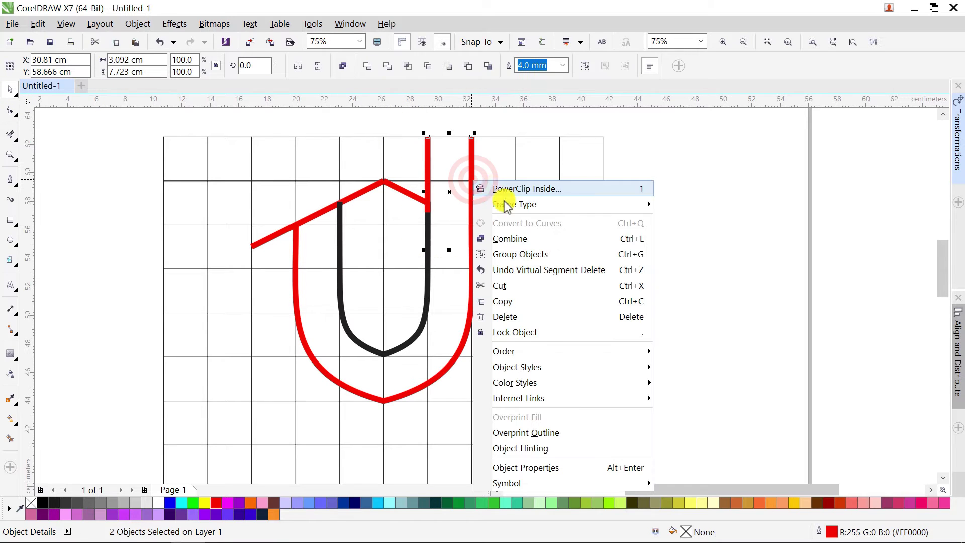
{"action": "left_click", "coordinate": [505, 316]}
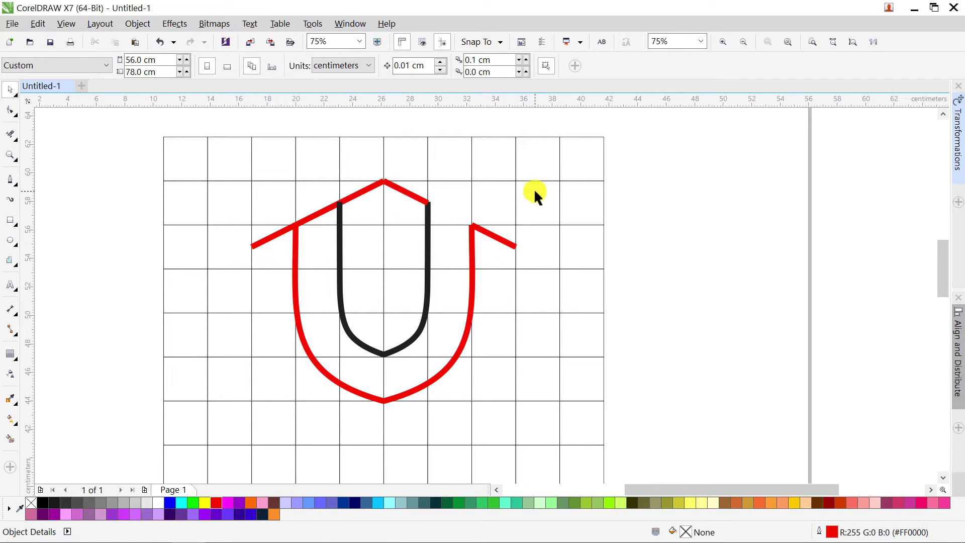
- Combine the four logo curves into one and join the end nodes where the inner U's right side meets the roof
{"action": "left_click_drag", "start_coordinate": [481, 257], "coordinate": [188, 437]}
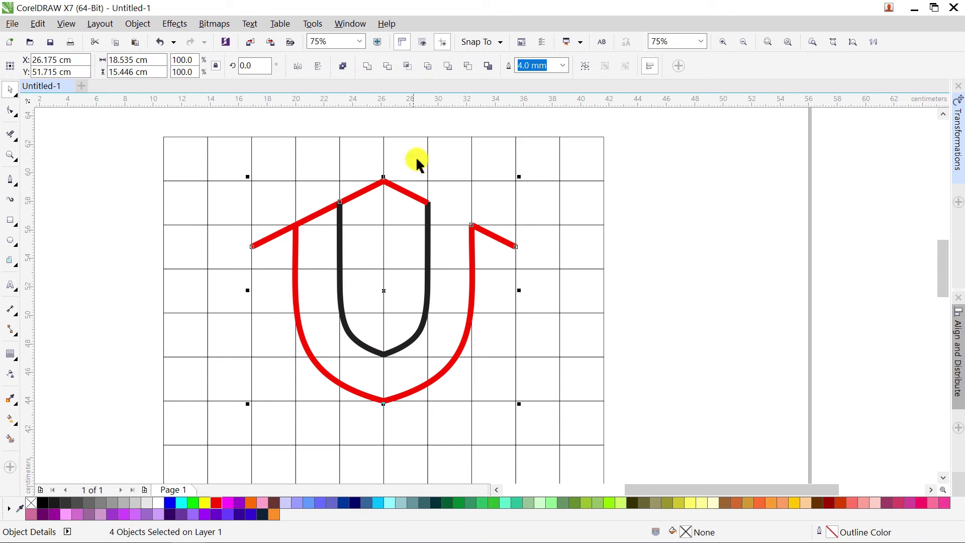
{"action": "left_click", "coordinate": [365, 66]}
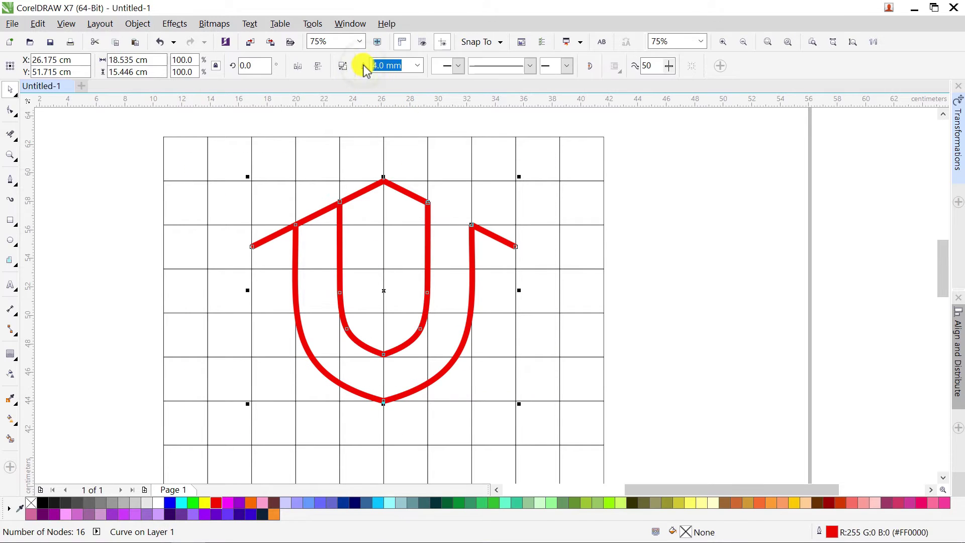
{"action": "scroll", "coordinate": [458, 211], "scroll_direction": "up", "scroll_amount": 3}
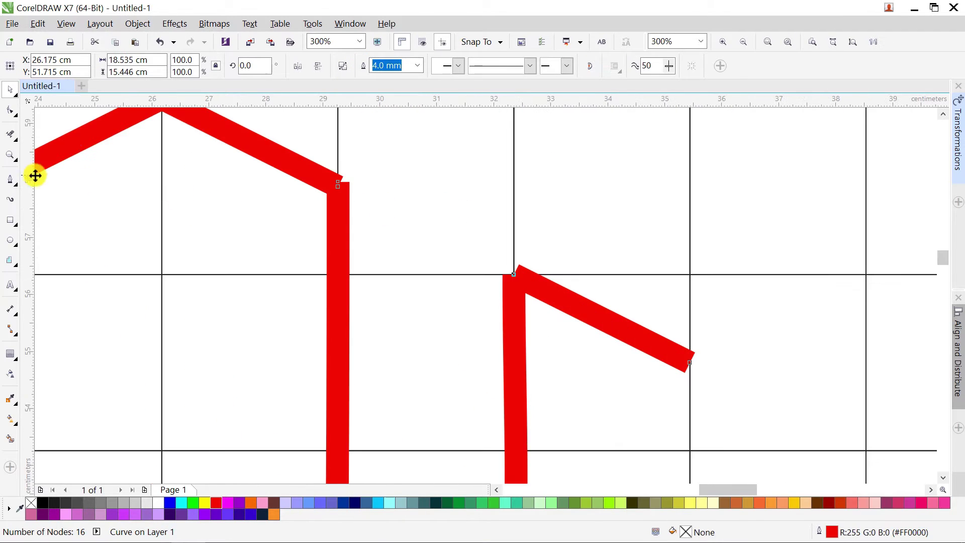
{"action": "left_click", "coordinate": [10, 113]}
{"action": "left_click_drag", "start_coordinate": [371, 189], "coordinate": [267, 150]}
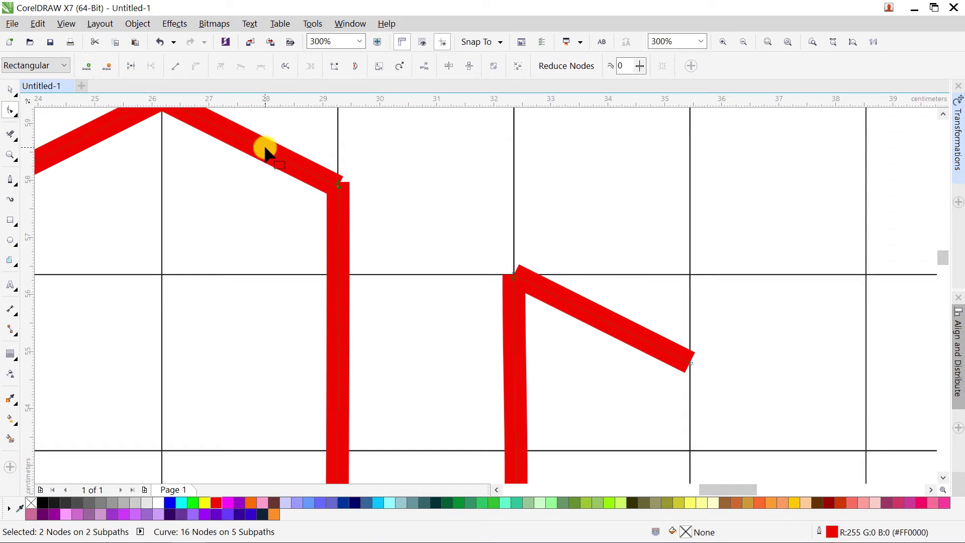
{"action": "left_click", "coordinate": [133, 66]}
- Join the end nodes where the outer shield's right side meets the short remaining roof piece
{"action": "left_click_drag", "start_coordinate": [467, 213], "coordinate": [548, 312]}
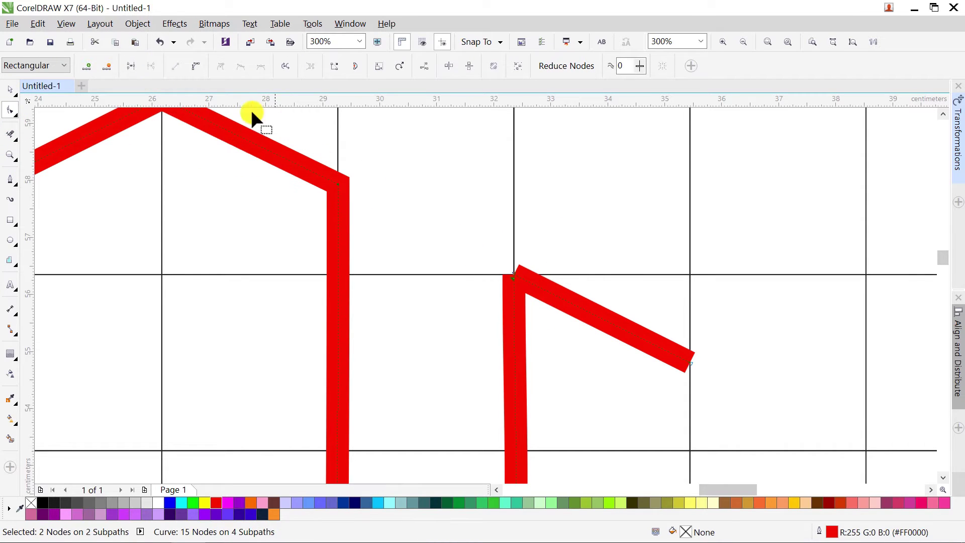
{"action": "left_click", "coordinate": [138, 66]}
{"action": "scroll", "coordinate": [374, 191], "scroll_direction": "down", "scroll_amount": 3}
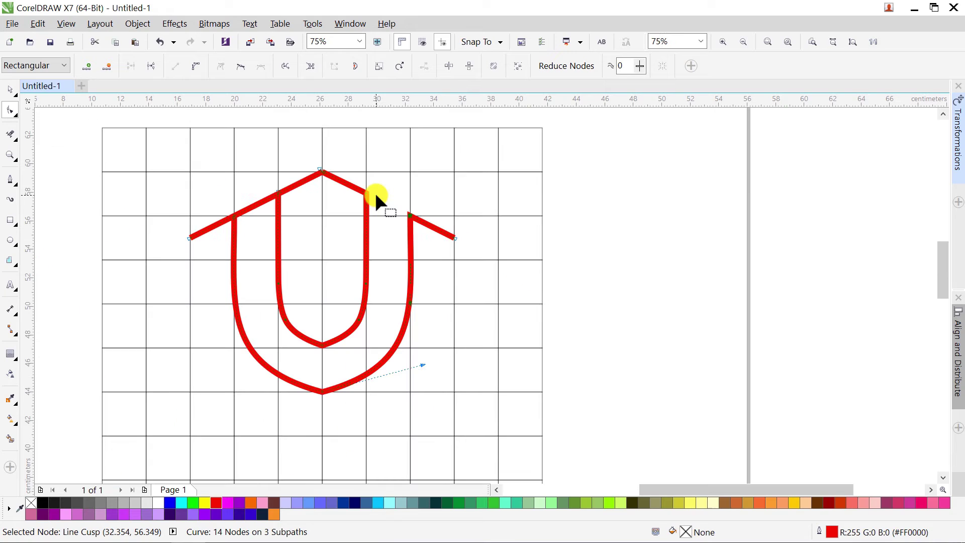
{"action": "left_click", "coordinate": [12, 91]}
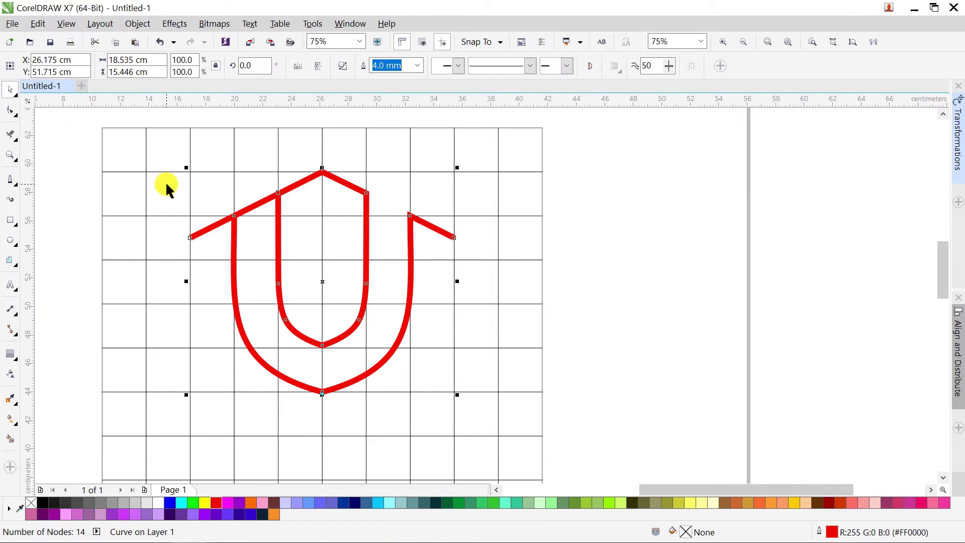
- Scale the logo proportionally to 5.6 cm wide and set its outline width to 5.0 mm
{"action": "scroll", "coordinate": [171, 188], "scroll_direction": "down", "scroll_amount": 2}
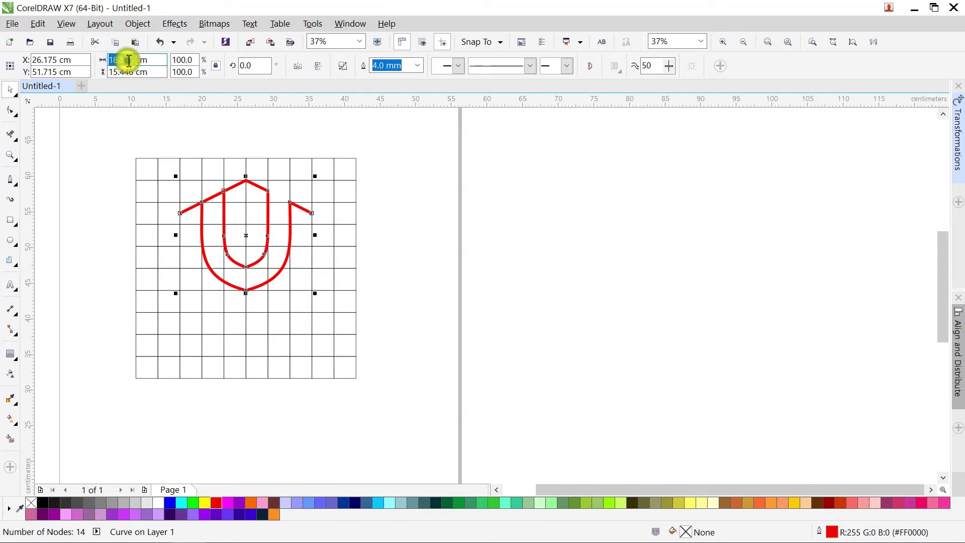
{"action": "type", "text": "5.6"}
{"action": "key", "text": "Return"}
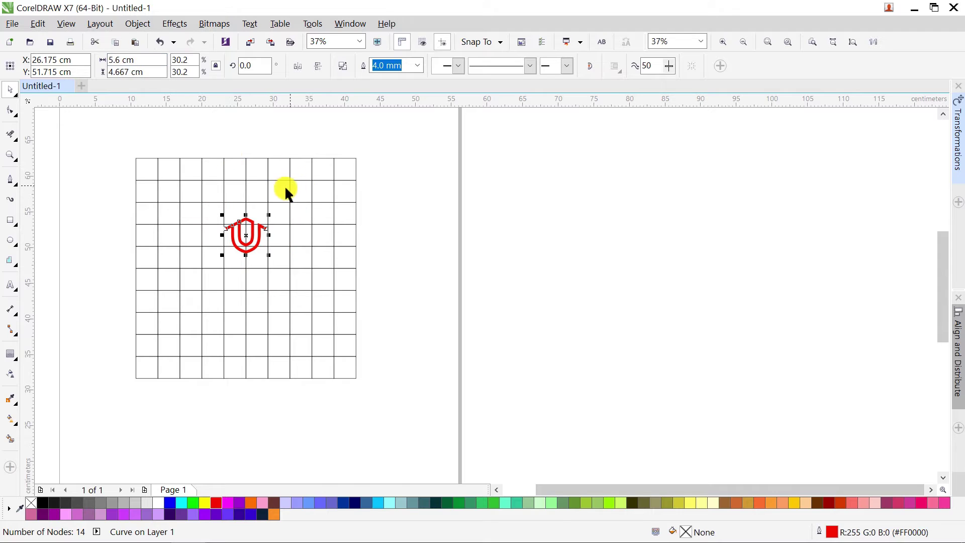
{"action": "scroll", "coordinate": [240, 227], "scroll_direction": "up", "scroll_amount": 4}
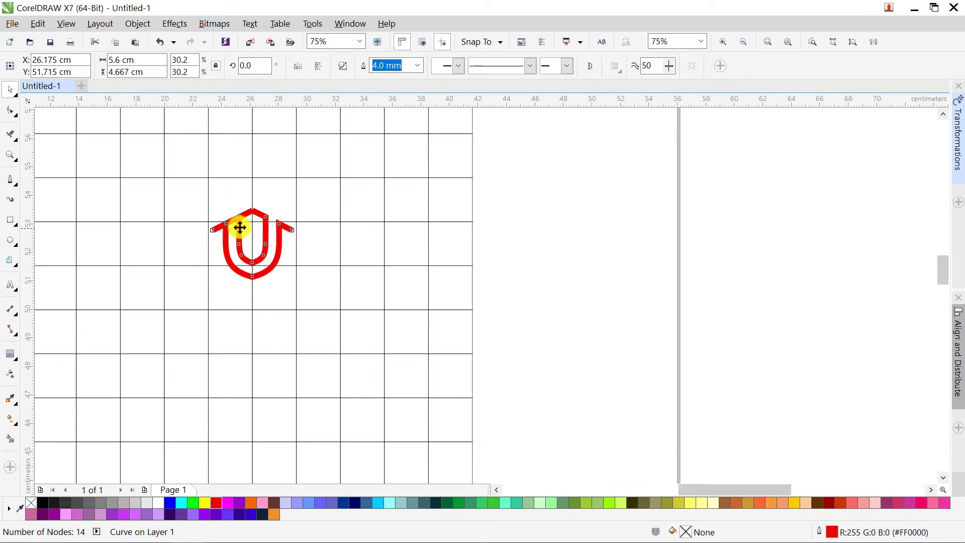
{"action": "left_click", "coordinate": [417, 66]}
{"action": "left_click", "coordinate": [396, 228]}
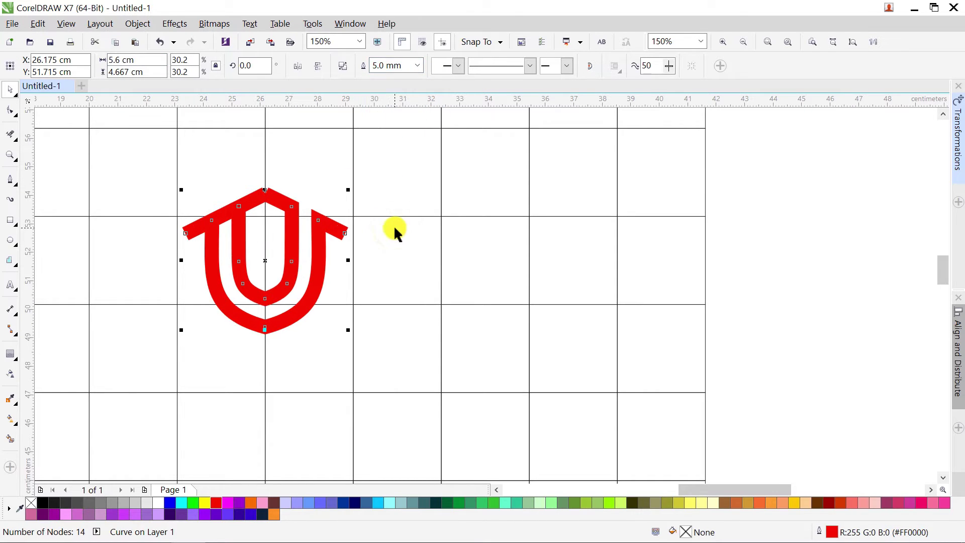
- Unlock the background grid group and delete it
{"action": "left_click", "coordinate": [389, 219]}
{"action": "right_click", "coordinate": [389, 218]}
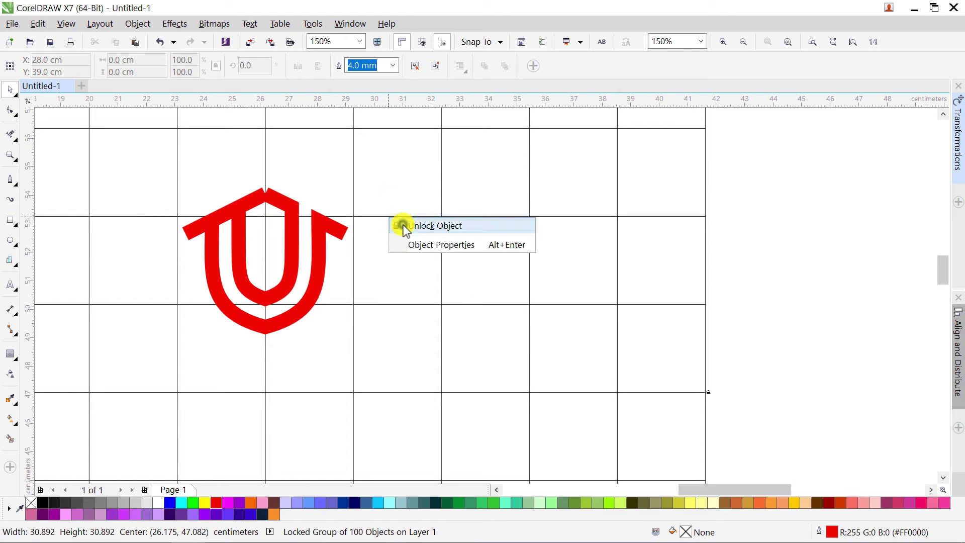
{"action": "left_click", "coordinate": [403, 225]}
{"action": "right_click", "coordinate": [402, 218]}
{"action": "left_click", "coordinate": [432, 366]}
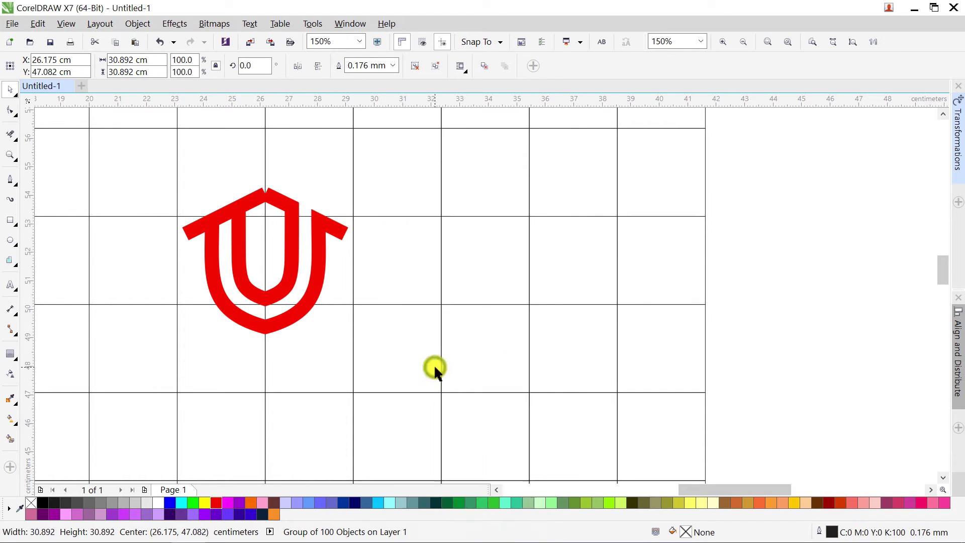
- Join the two overlapping end nodes at the roof's peak to close the notch
{"action": "left_click", "coordinate": [339, 246]}
{"action": "scroll", "coordinate": [265, 195], "scroll_direction": "up", "scroll_amount": 2}
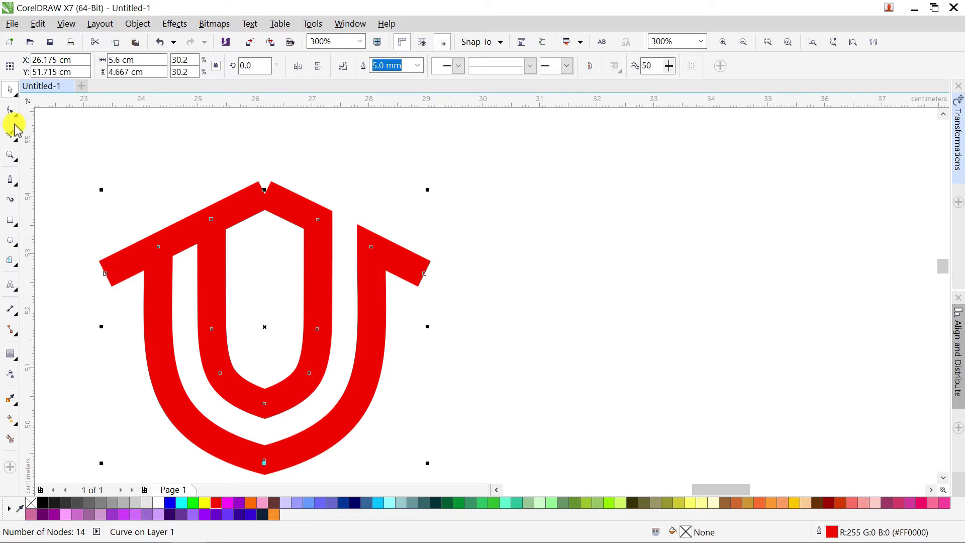
{"action": "left_click", "coordinate": [11, 110]}
{"action": "left_click_drag", "start_coordinate": [272, 209], "coordinate": [273, 210]}
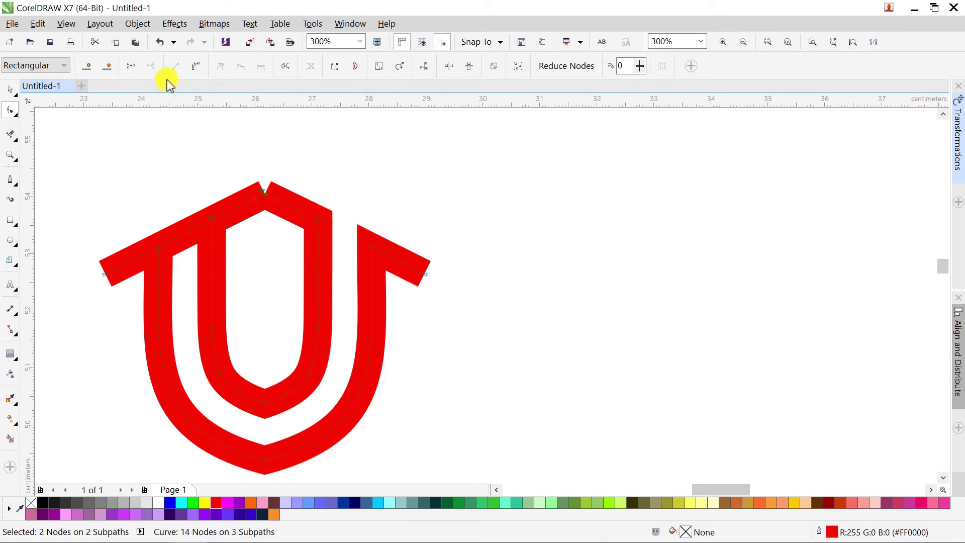
{"action": "left_click", "coordinate": [132, 65]}
{"action": "left_click", "coordinate": [11, 89]}
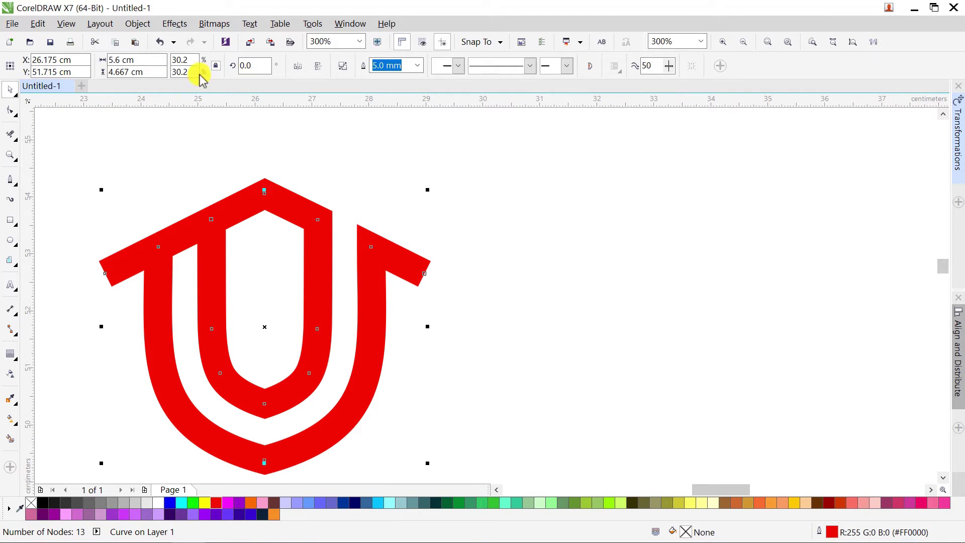
- Convert the logo's outline to an object
{"action": "left_click", "coordinate": [137, 24]}
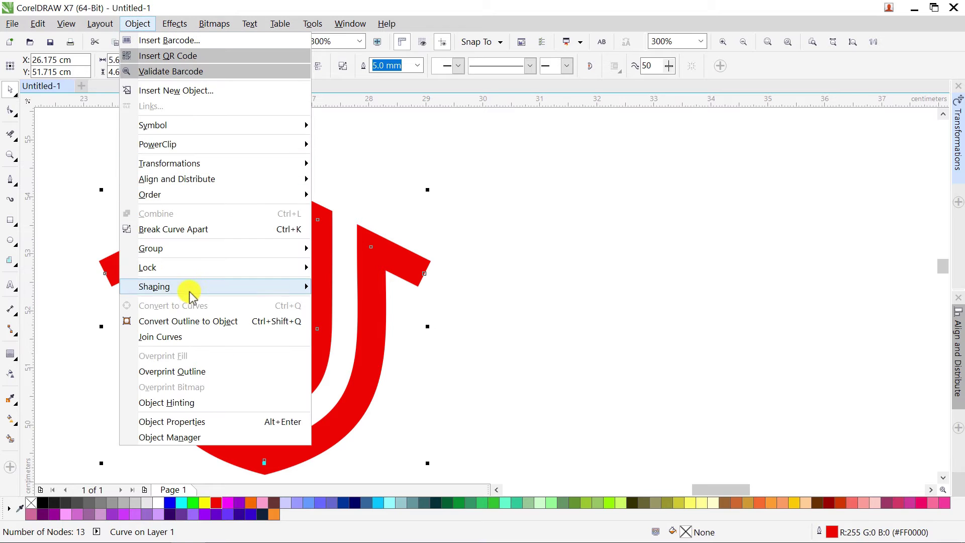
{"action": "left_click", "coordinate": [189, 322]}
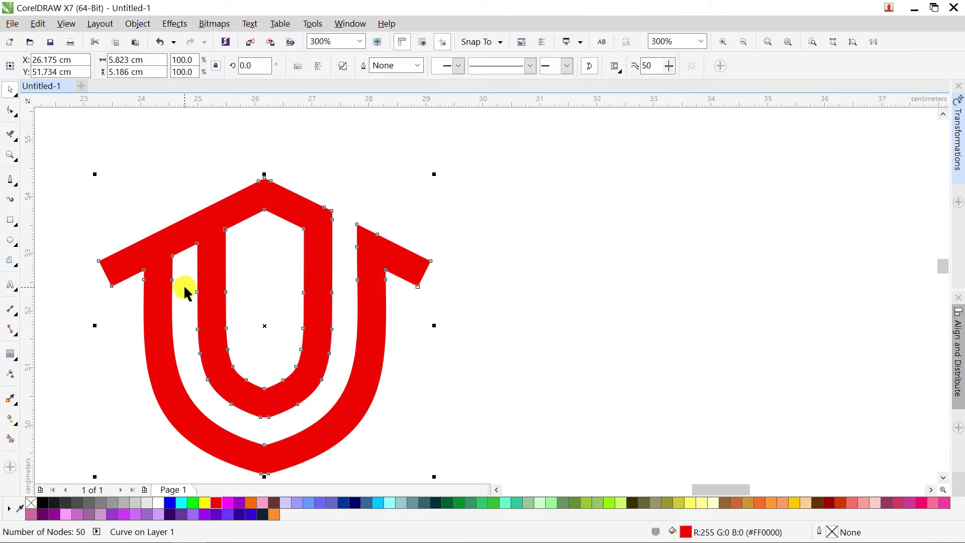
{"action": "left_click", "coordinate": [149, 188]}
- Cut the left roof end vertically by subtracting a rectangle about 0.62 cm wide and 1.6 cm high from the logo
{"action": "left_click", "coordinate": [10, 220]}
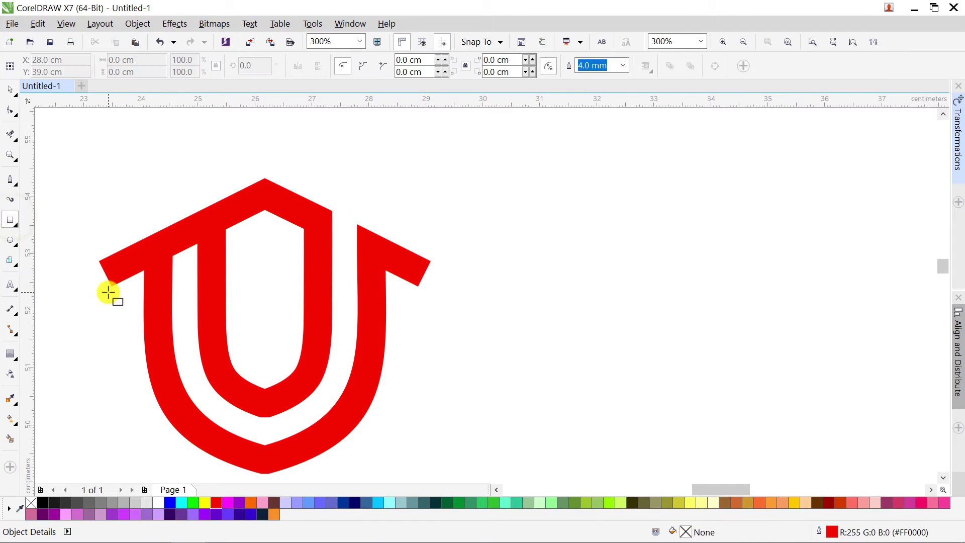
{"action": "left_click_drag", "start_coordinate": [110, 286], "coordinate": [75, 194]}
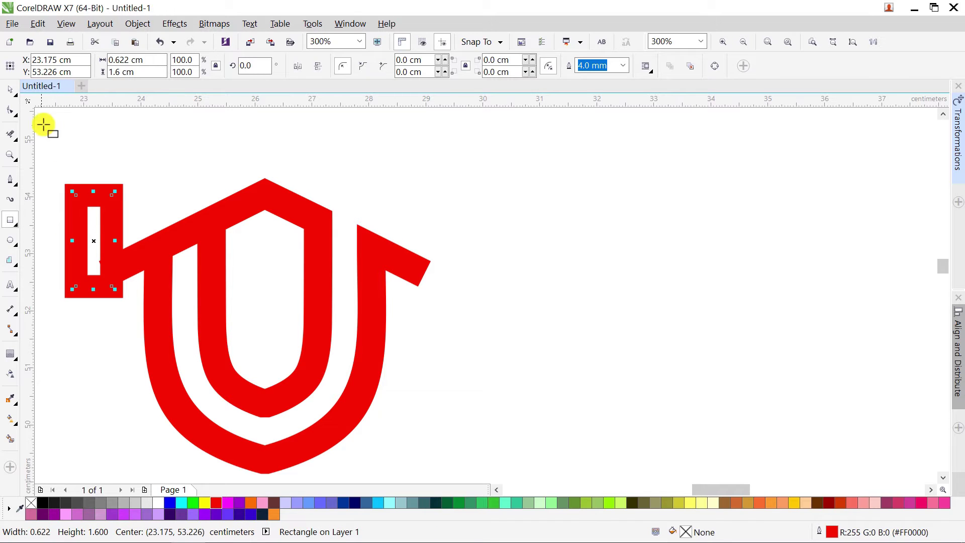
{"action": "left_click", "coordinate": [11, 91]}
{"action": "left_click", "coordinate": [225, 217], "text": "shift"}
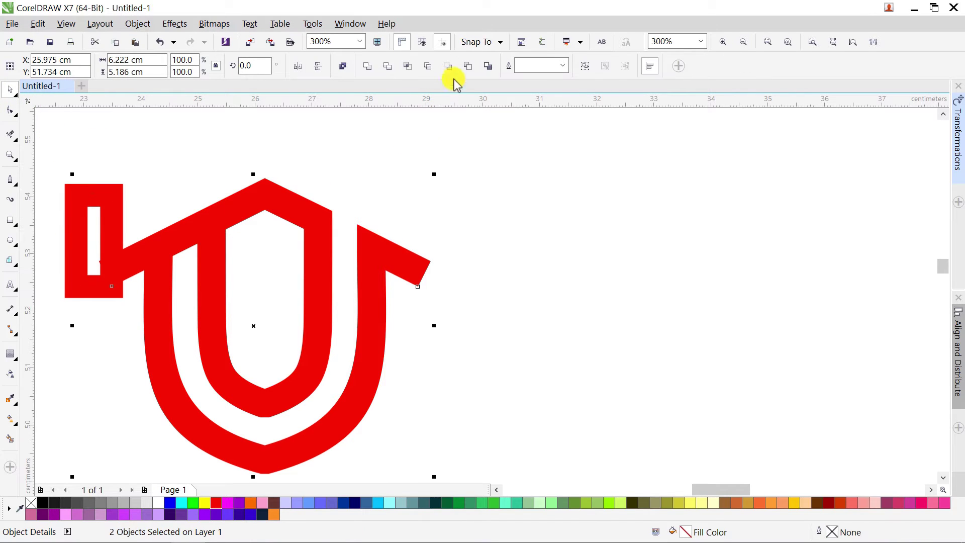
{"action": "left_click", "coordinate": [466, 67]}
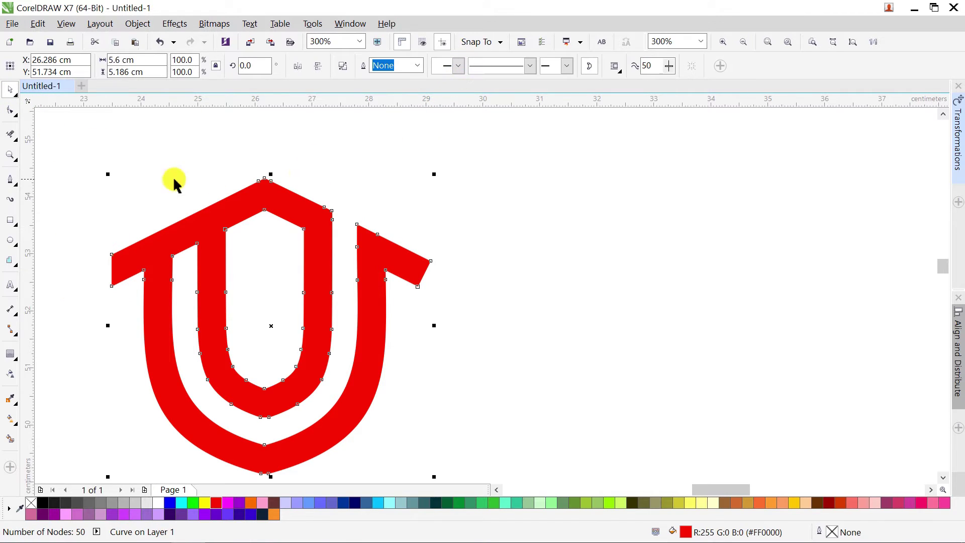
- Cut the right roof end vertically by subtracting a rectangle about 1.7 cm wide and 1.5 cm high from the logo
{"action": "left_click", "coordinate": [14, 217]}
{"action": "left_click_drag", "start_coordinate": [415, 289], "coordinate": [517, 198]}
{"action": "left_click", "coordinate": [11, 90]}
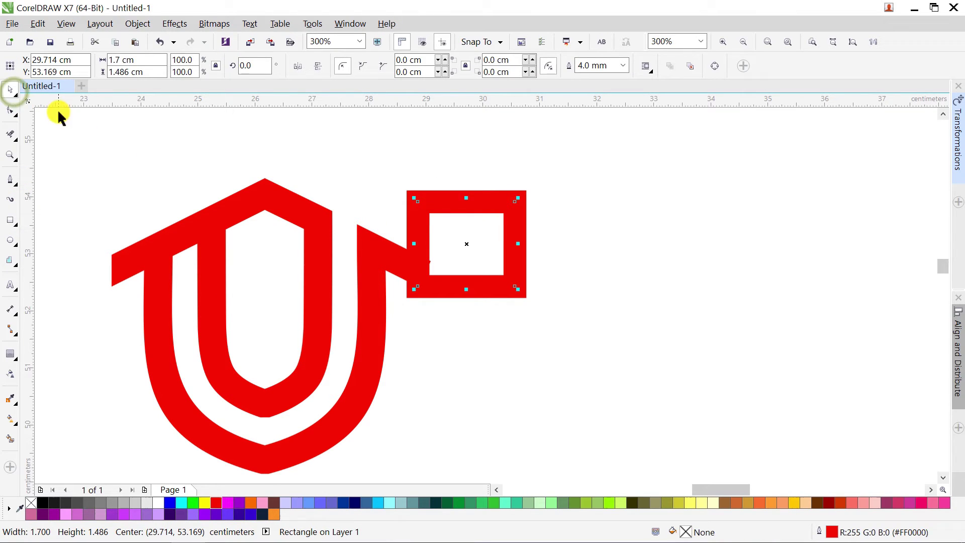
{"action": "left_click", "coordinate": [373, 253], "text": "shift"}
{"action": "left_click", "coordinate": [470, 68]}
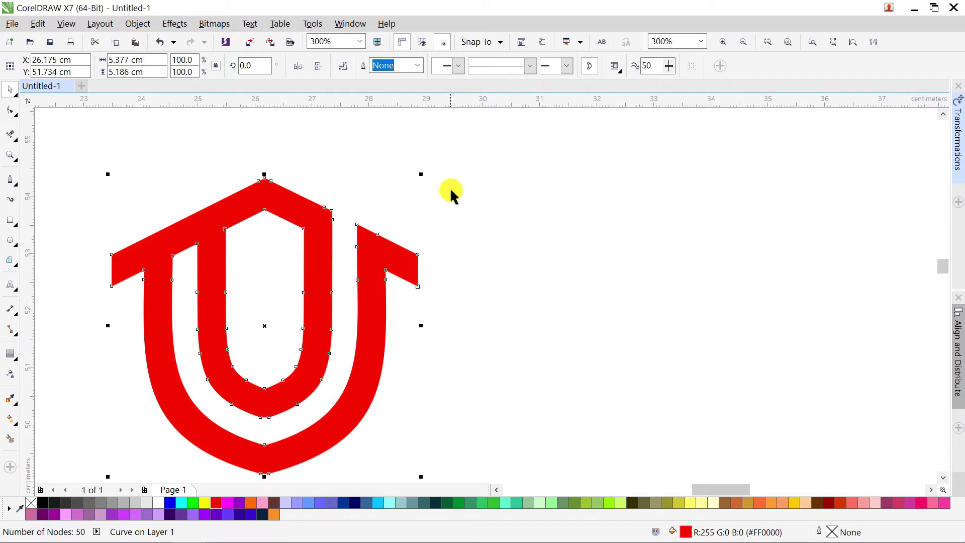
- Trace the left roof slope as a closed four-node shape with the Pen tool, fill it black and remove its outline
{"action": "left_click", "coordinate": [11, 183]}
{"action": "left_click", "coordinate": [111, 286]}
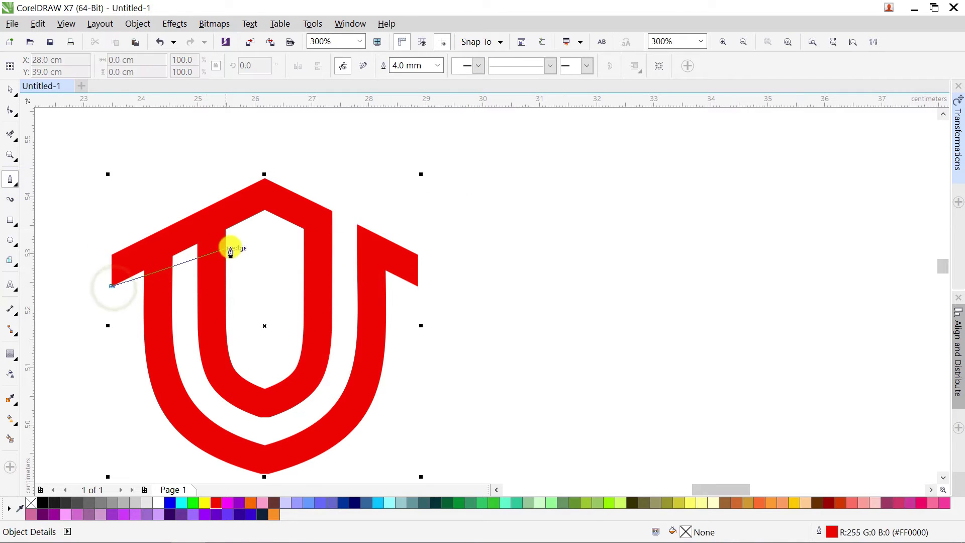
{"action": "left_click", "coordinate": [265, 211]}
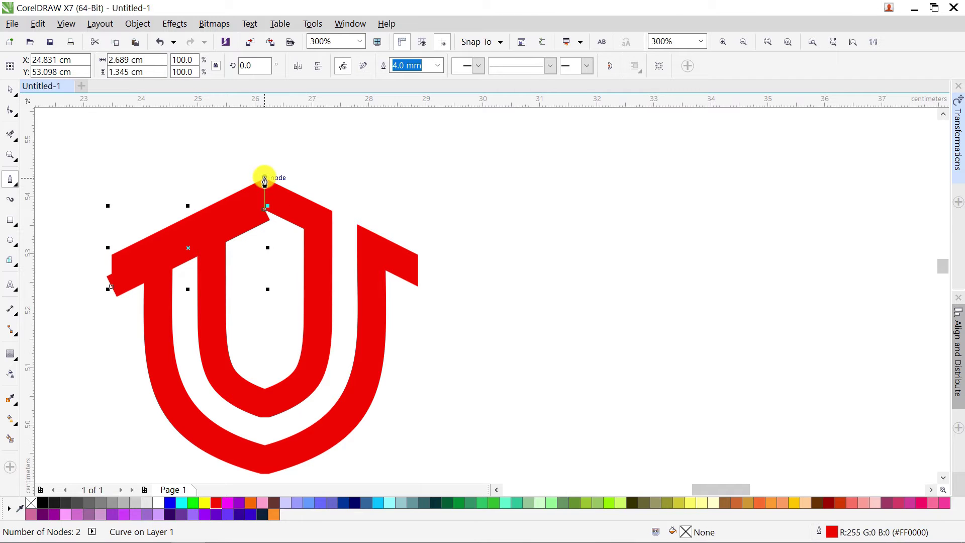
{"action": "left_click", "coordinate": [265, 179]}
{"action": "left_click", "coordinate": [110, 256]}
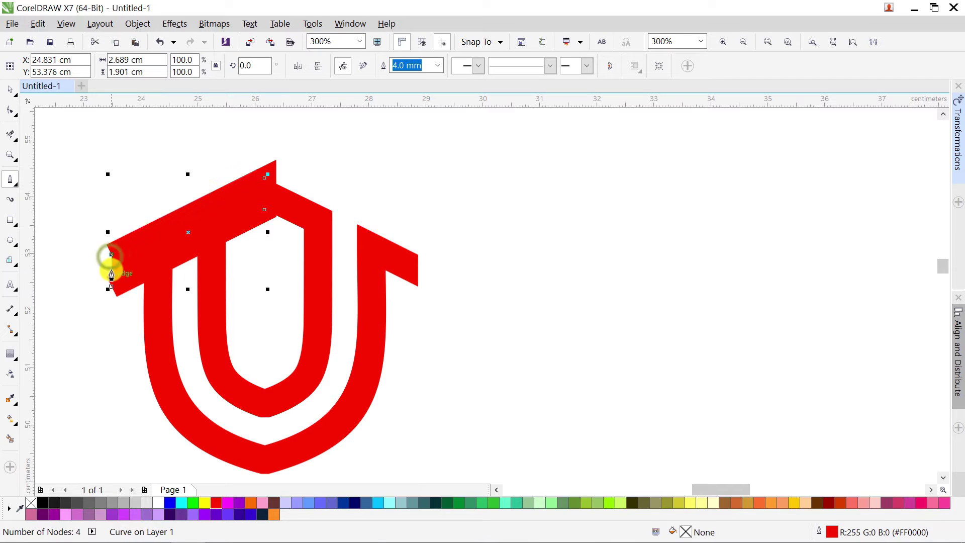
{"action": "left_click", "coordinate": [110, 290]}
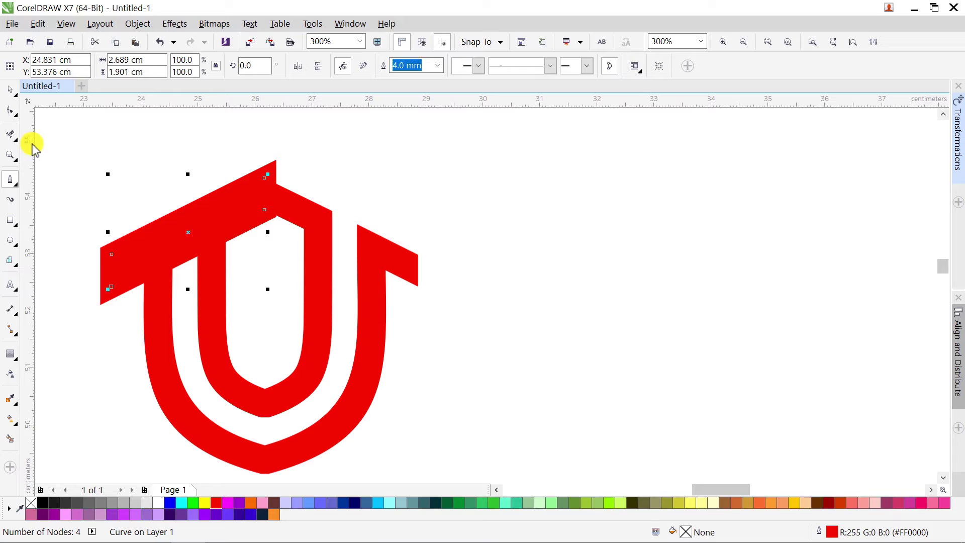
{"action": "left_click", "coordinate": [11, 94]}
{"action": "left_click", "coordinate": [43, 503]}
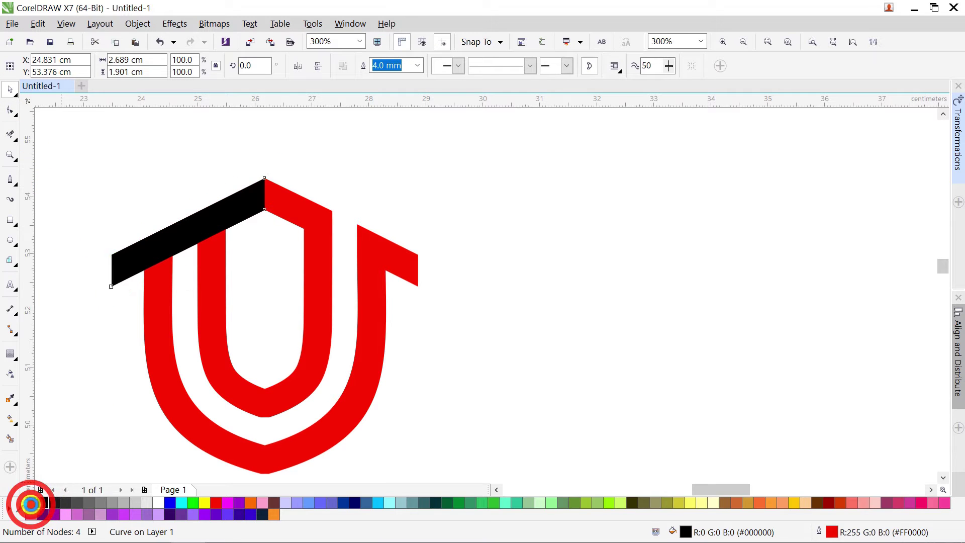
{"action": "right_click", "coordinate": [31, 502]}
- Move the black band directly beneath the left roof slope and place a duplicate of it directly below, edges touching
{"action": "scroll", "coordinate": [266, 171], "scroll_direction": "up", "scroll_amount": 1}
{"action": "left_click_drag", "start_coordinate": [266, 171], "coordinate": [266, 232]}
{"action": "scroll", "coordinate": [266, 231], "scroll_direction": "down", "scroll_amount": 1}
{"action": "scroll", "coordinate": [294, 224], "scroll_direction": "up", "scroll_amount": 1}
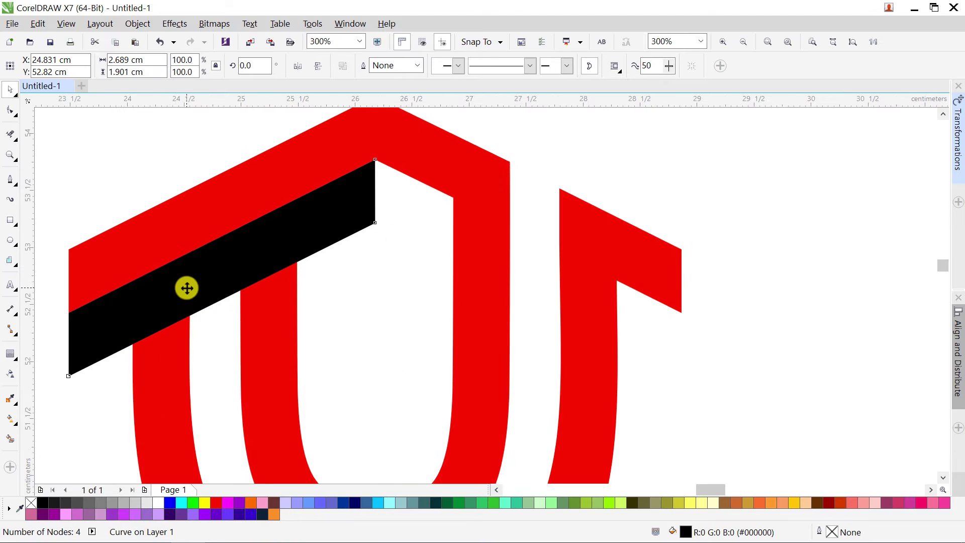
{"action": "left_click_drag", "start_coordinate": [285, 205], "coordinate": [280, 267]}
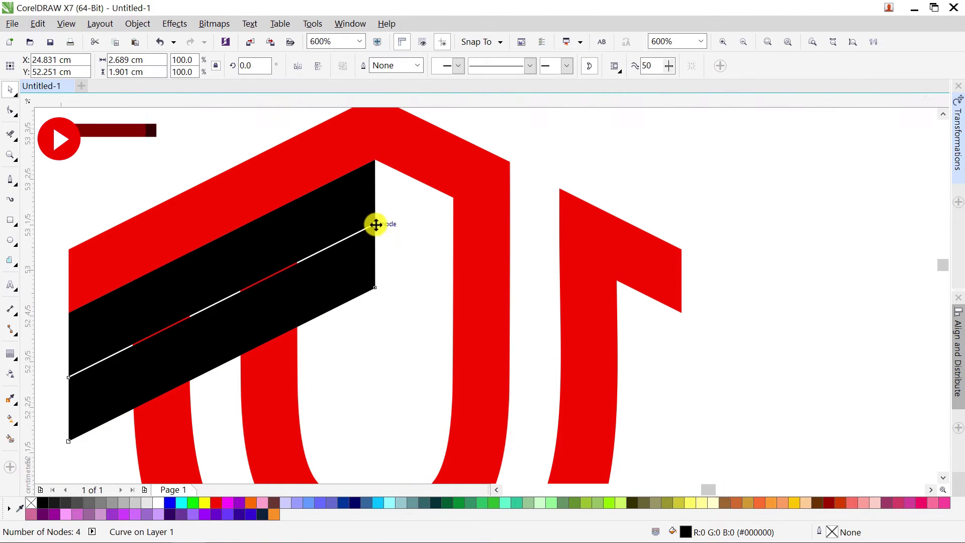
{"action": "scroll", "coordinate": [374, 223], "scroll_direction": "up", "scroll_amount": 2}
{"action": "left_click_drag", "start_coordinate": [373, 224], "coordinate": [371, 218]}
- Subtract the upper black band from the logo to open a gap beneath the left roof slope
{"action": "scroll", "coordinate": [348, 235], "scroll_direction": "down", "scroll_amount": 3}
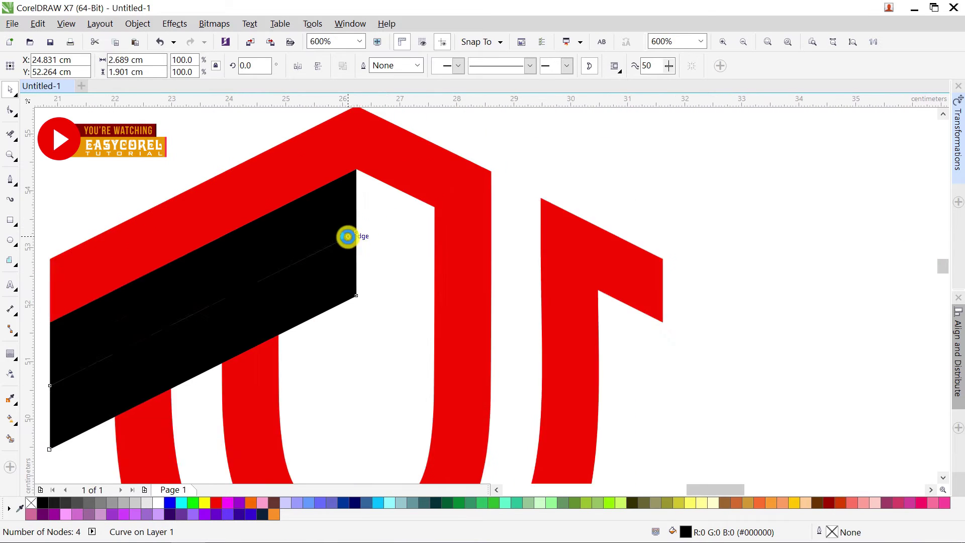
{"action": "left_click", "coordinate": [385, 208], "text": "shift"}
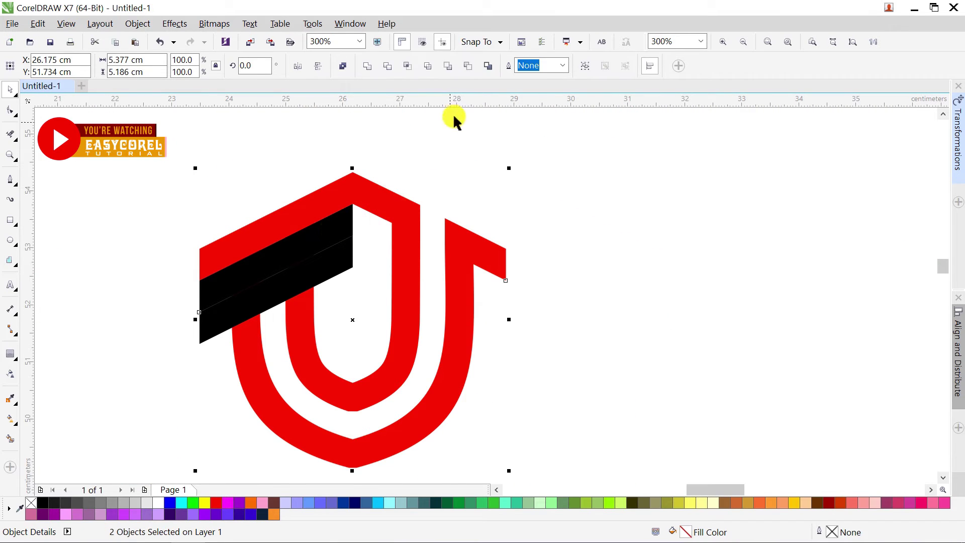
{"action": "left_click", "coordinate": [466, 67]}
- Shorten the remaining black band along its slope from both ends so it spans only the two left arms of the logo
{"action": "left_click", "coordinate": [11, 110]}
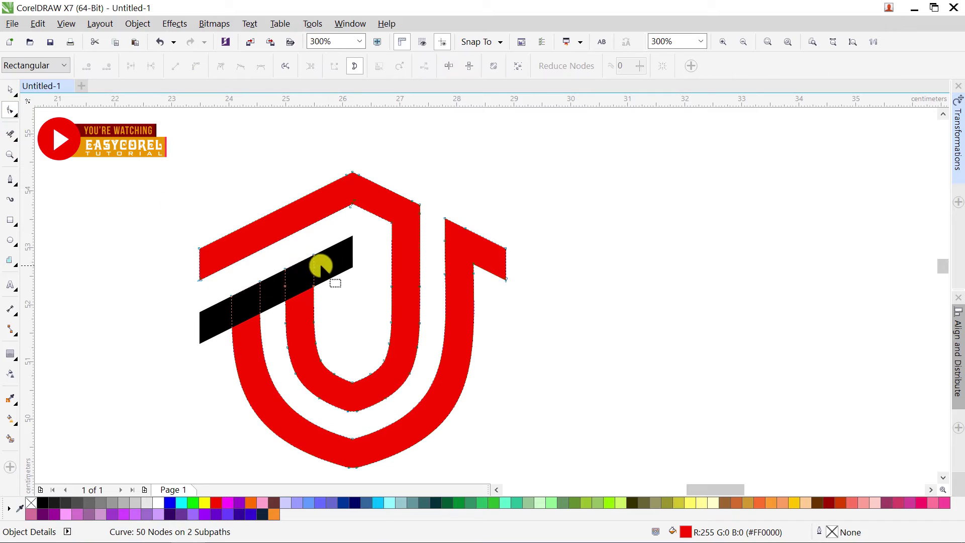
{"action": "left_click", "coordinate": [333, 260]}
{"action": "scroll", "coordinate": [333, 260], "scroll_direction": "up", "scroll_amount": 1}
{"action": "left_click_drag", "start_coordinate": [339, 202], "coordinate": [390, 272]}
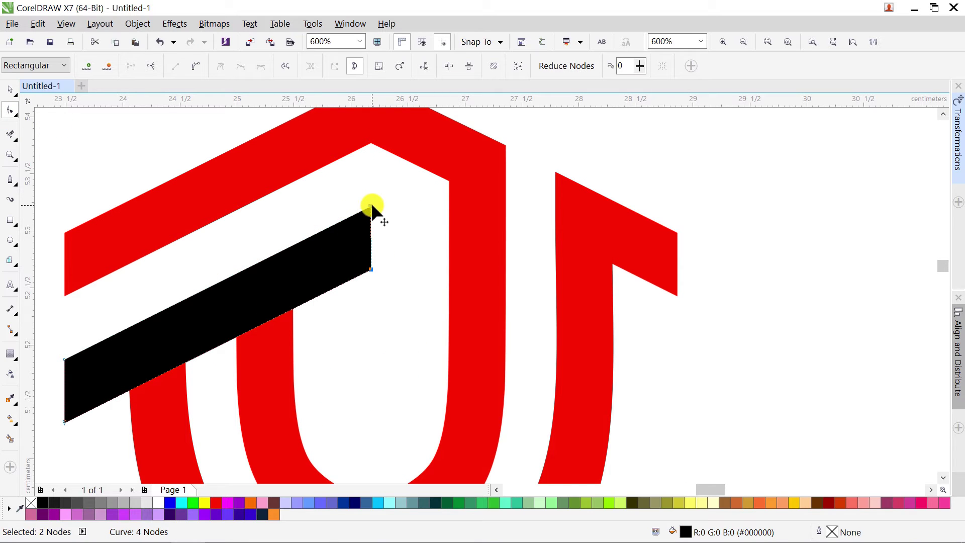
{"action": "left_click_drag", "start_coordinate": [371, 207], "coordinate": [282, 252]}
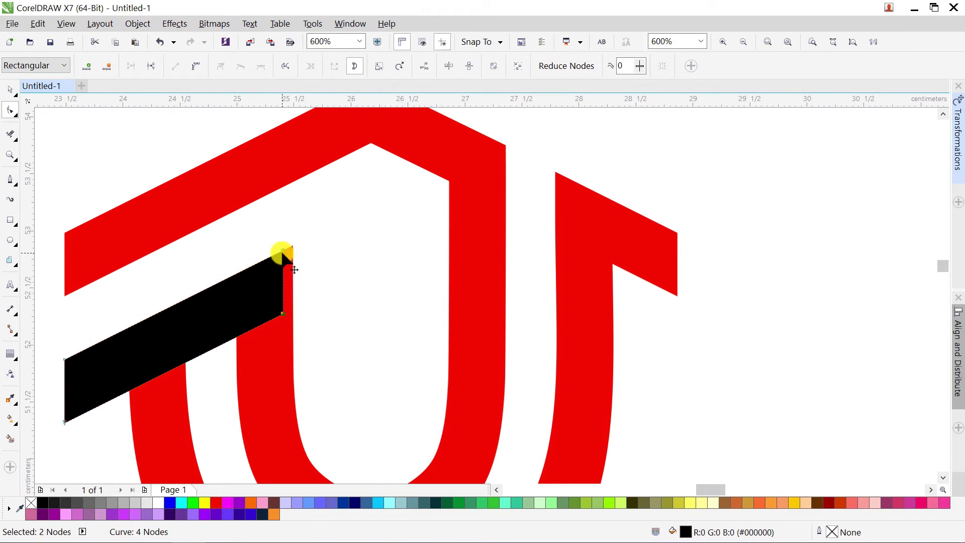
{"action": "scroll", "coordinate": [245, 273], "scroll_direction": "down", "scroll_amount": 1}
{"action": "scroll", "coordinate": [156, 331], "scroll_direction": "up", "scroll_amount": 2}
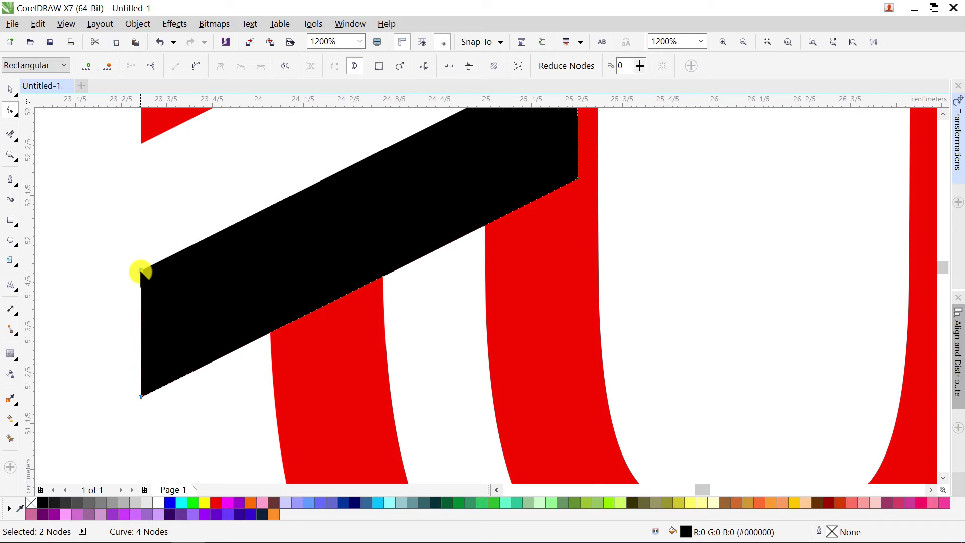
{"action": "left_click_drag", "start_coordinate": [141, 272], "coordinate": [276, 205]}
{"action": "left_click_drag", "start_coordinate": [286, 197], "coordinate": [285, 200]}
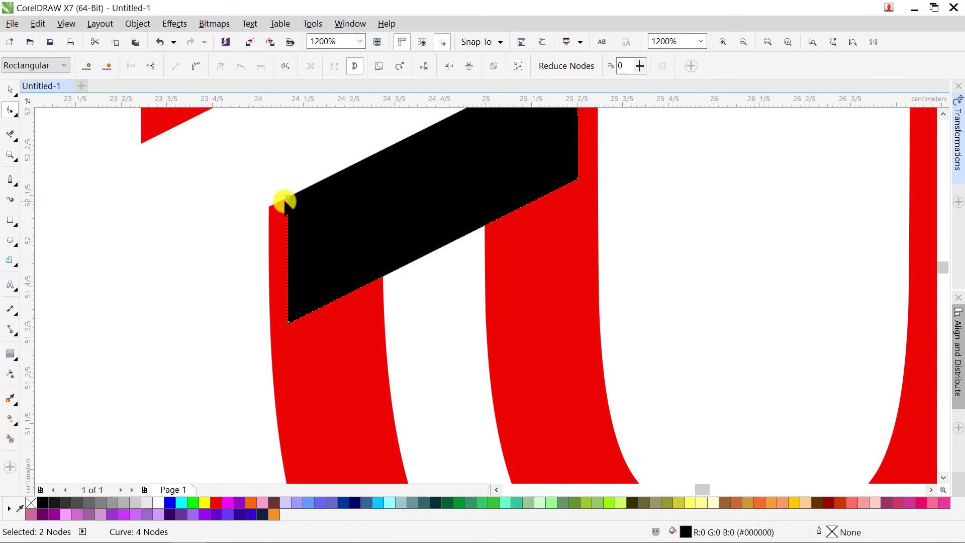
{"action": "scroll", "coordinate": [274, 211], "scroll_direction": "down", "scroll_amount": 5}
- Weld the shortened black band and the red logo into one shape
{"action": "left_click", "coordinate": [10, 90]}
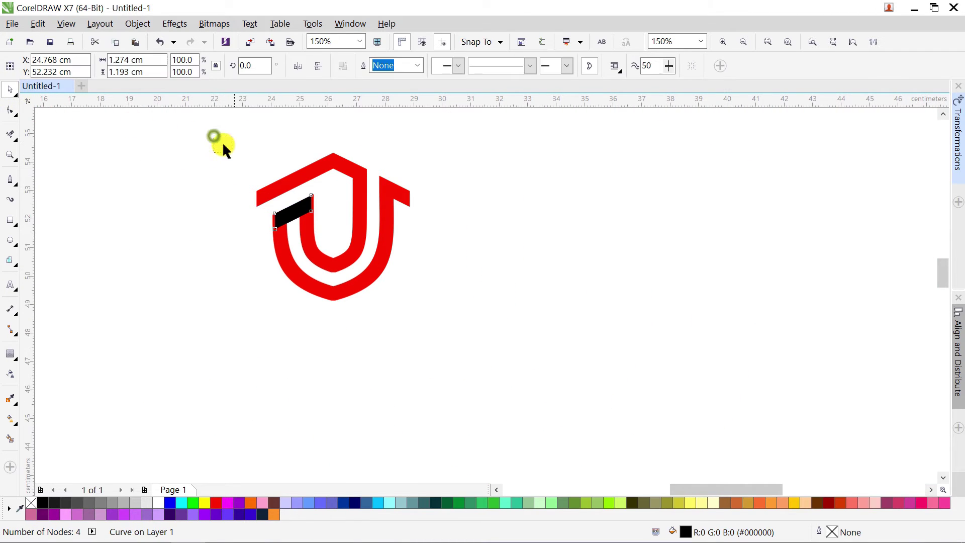
{"action": "left_click_drag", "start_coordinate": [222, 141], "coordinate": [480, 332]}
{"action": "left_click", "coordinate": [368, 66]}
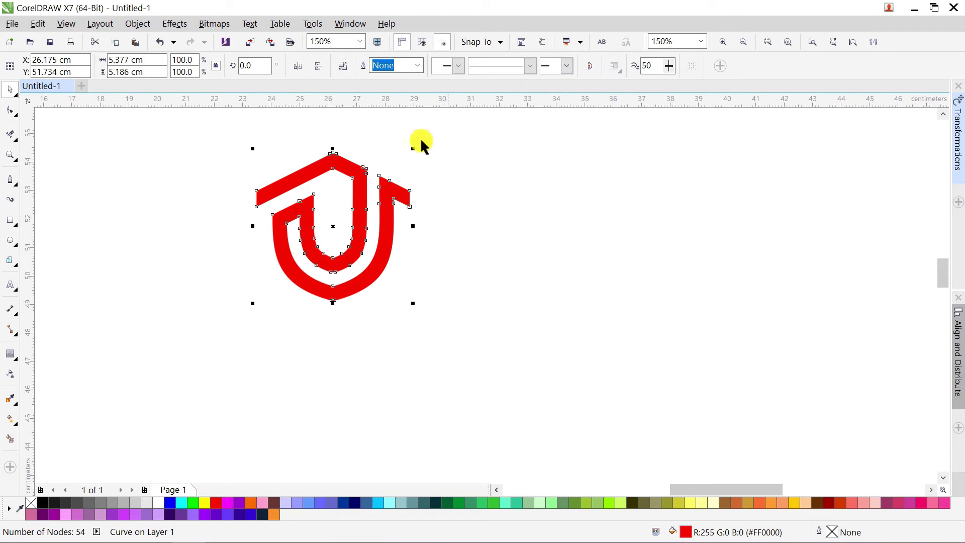
- Place the logo flush in the page's top-left corner
{"action": "left_click", "coordinate": [957, 344]}
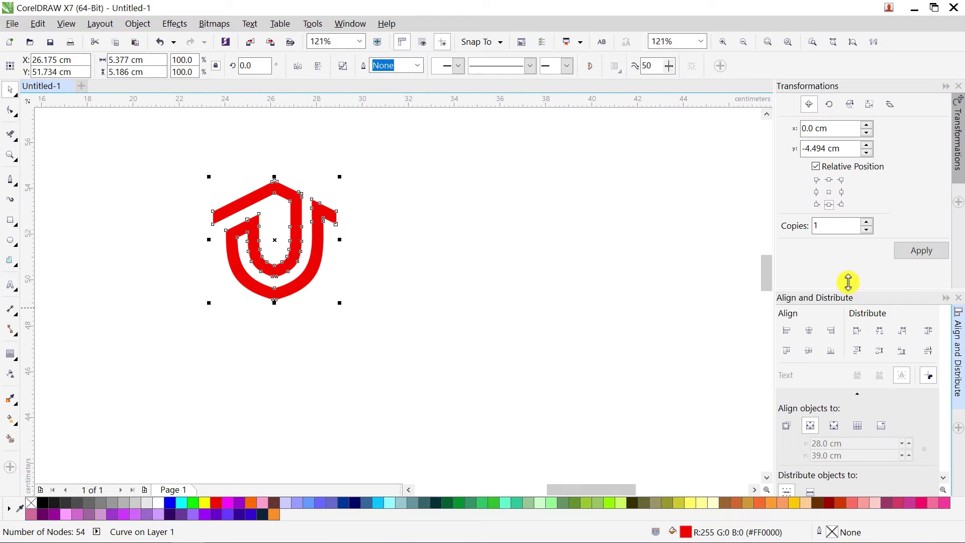
{"action": "left_click", "coordinate": [813, 42]}
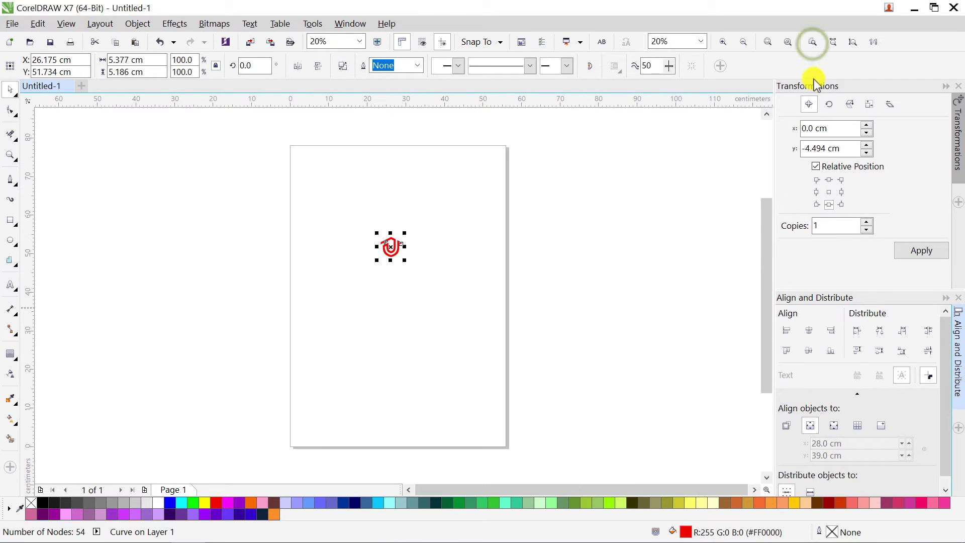
{"action": "left_click", "coordinate": [786, 351]}
{"action": "left_click", "coordinate": [434, 234]}
{"action": "left_click_drag", "start_coordinate": [403, 227], "coordinate": [278, 136]}
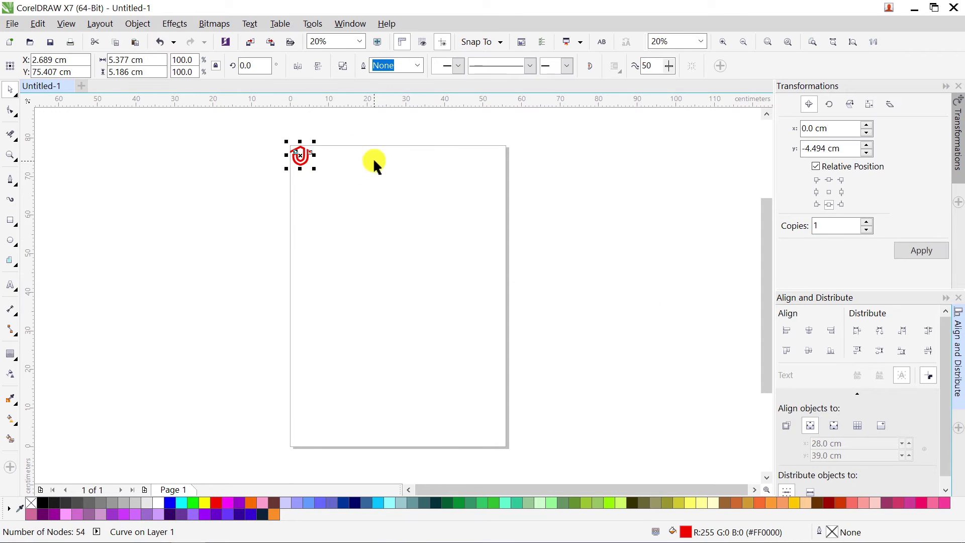
- Duplicate the logo repeatedly at a relative horizontal offset of 5.377 cm to form a row of 12 running past the page's right edge
{"action": "left_click", "coordinate": [842, 192]}
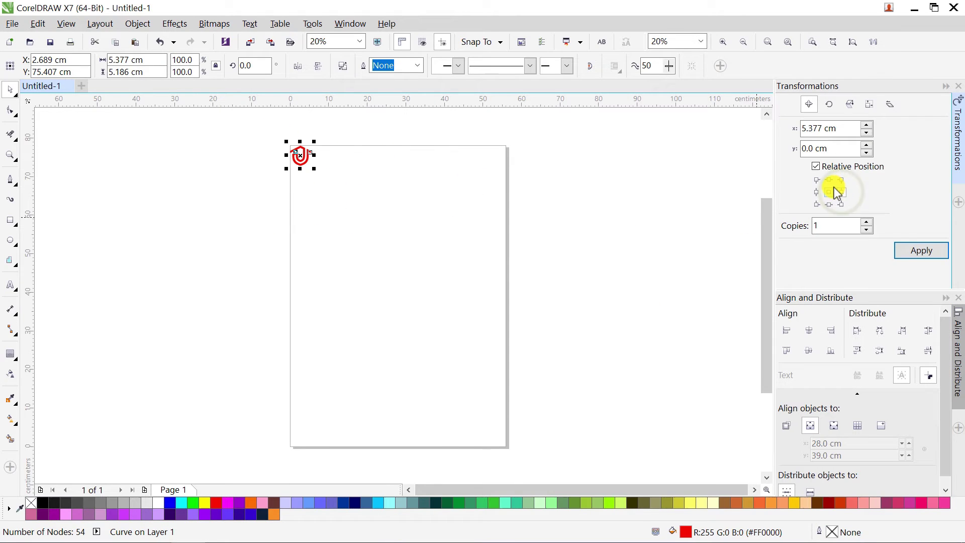
{"action": "left_click", "coordinate": [914, 249]}
{"action": "left_click", "coordinate": [913, 250]}
{"action": "left_click", "coordinate": [914, 249]}
{"action": "left_click", "coordinate": [914, 250]}
{"action": "left_click", "coordinate": [913, 250]}
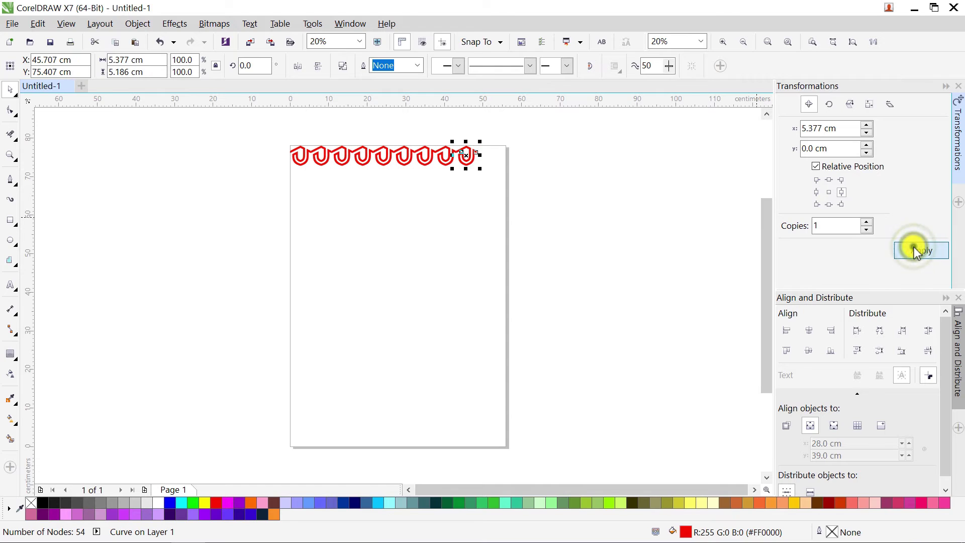
{"action": "left_click", "coordinate": [914, 250]}
{"action": "left_click", "coordinate": [914, 250]}
- Weld the whole row of logos into one curve
{"action": "left_click", "coordinate": [639, 161]}
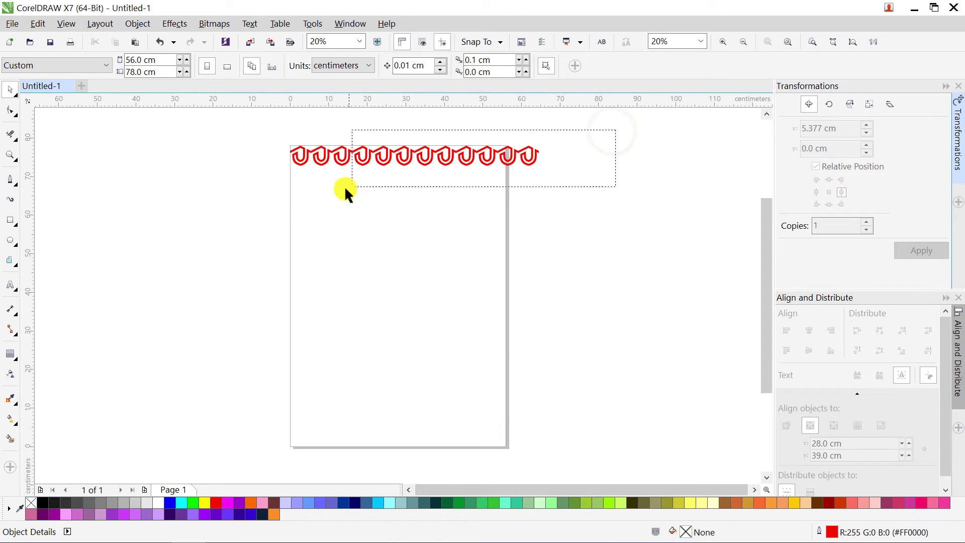
{"action": "left_click_drag", "start_coordinate": [346, 190], "coordinate": [271, 197]}
{"action": "left_click", "coordinate": [365, 67]}
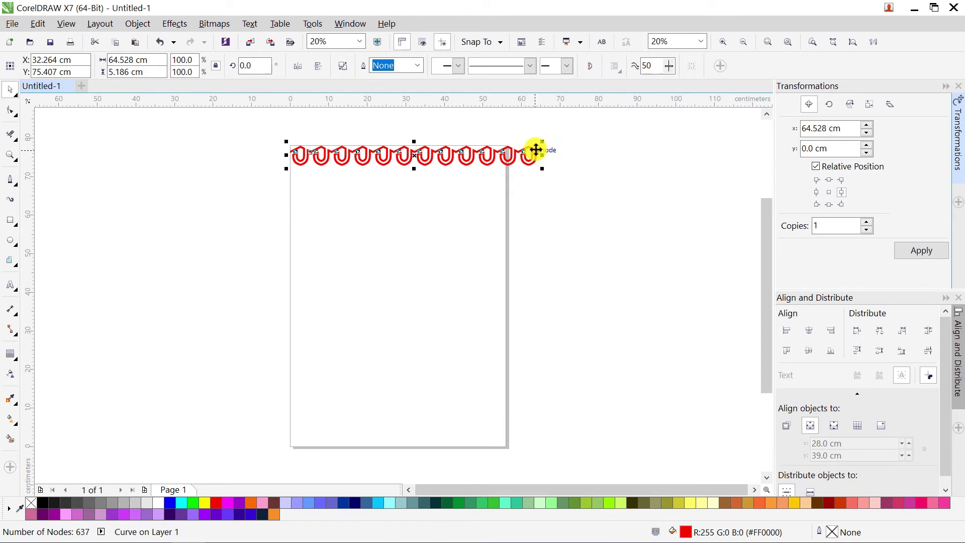
- Duplicate the row beneath the first, shifted half a logo to the left so its peaks sit between the logos above
{"action": "scroll", "coordinate": [533, 150], "scroll_direction": "up", "scroll_amount": 4}
{"action": "left_click_drag", "start_coordinate": [511, 137], "coordinate": [472, 240]}
{"action": "scroll", "coordinate": [479, 281], "scroll_direction": "up", "scroll_amount": 4}
{"action": "scroll", "coordinate": [477, 259], "scroll_direction": "up", "scroll_amount": 2}
{"action": "scroll", "coordinate": [444, 244], "scroll_direction": "down", "scroll_amount": 4}
{"action": "left_click", "coordinate": [550, 298]}
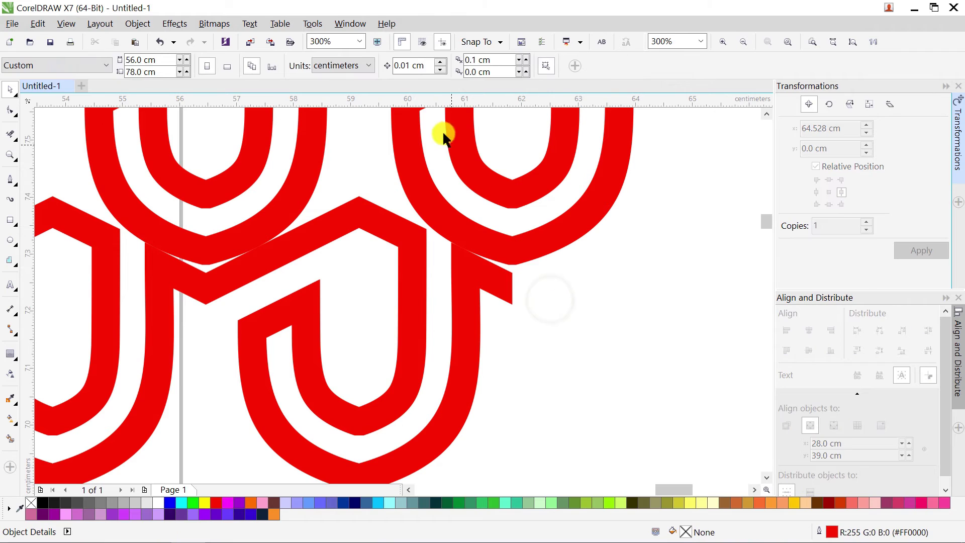
- Set the nudge distance to 0.5 cm and nudge the second row down once
{"action": "double_click", "coordinate": [405, 68]}
{"action": "type", "text": "0.5"}
{"action": "left_click", "coordinate": [559, 291]}
{"action": "left_click", "coordinate": [509, 288]}
{"action": "key", "text": "Down"}
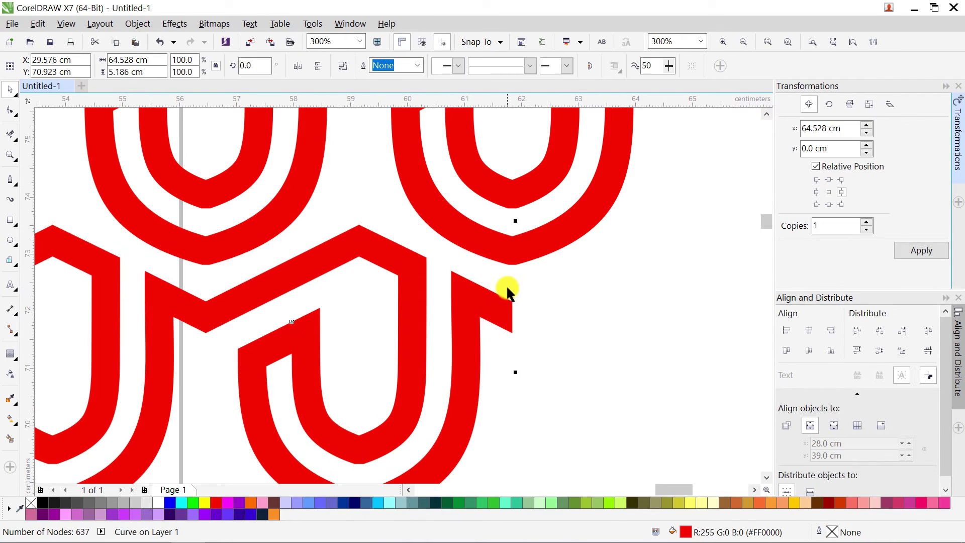
- Weld the two staggered rows into one curve
{"action": "scroll", "coordinate": [504, 287], "scroll_direction": "down", "scroll_amount": 2}
{"action": "scroll", "coordinate": [486, 263], "scroll_direction": "down", "scroll_amount": 4}
{"action": "left_click_drag", "start_coordinate": [577, 200], "coordinate": [81, 327]}
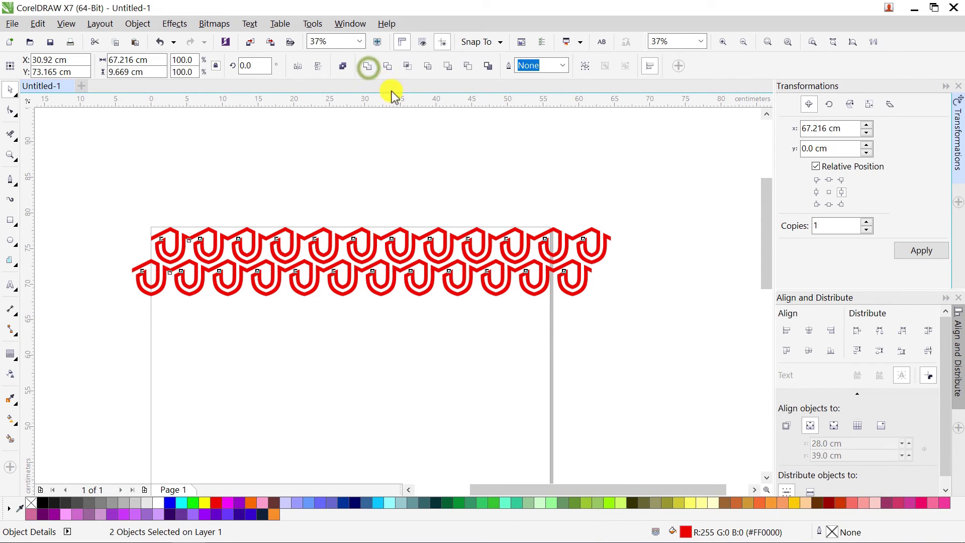
- Duplicate the welded double row directly beneath the original and nudge the copy down 0.5 cm
{"action": "left_click_drag", "start_coordinate": [595, 237], "coordinate": [541, 237]}
{"action": "right_click", "coordinate": [594, 293]}
{"action": "scroll", "coordinate": [559, 295], "scroll_direction": "up", "scroll_amount": 2}
{"action": "scroll", "coordinate": [559, 295], "scroll_direction": "up", "scroll_amount": 4}
{"action": "scroll", "coordinate": [544, 261], "scroll_direction": "up", "scroll_amount": 6}
{"action": "scroll", "coordinate": [472, 251], "scroll_direction": "down", "scroll_amount": 6}
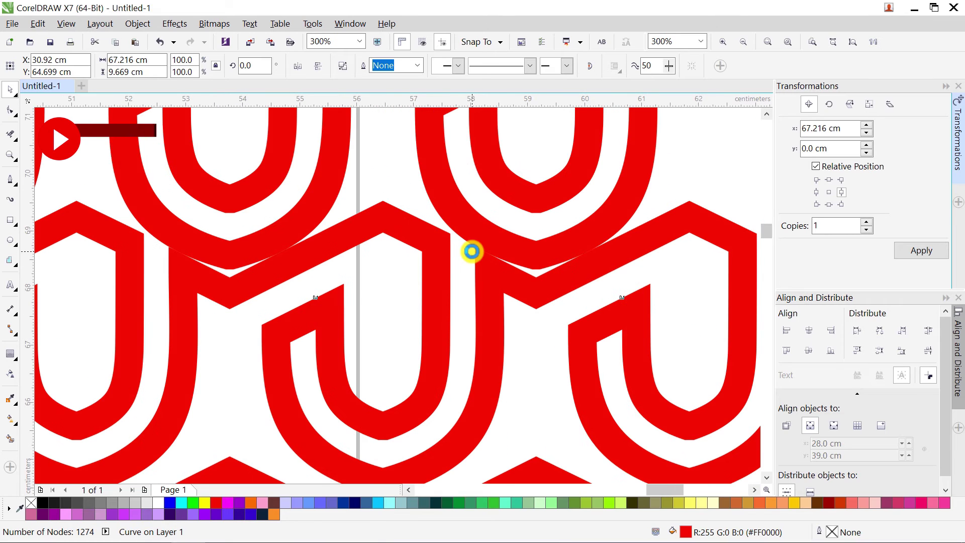
{"action": "key", "text": "Down"}
{"action": "scroll", "coordinate": [478, 261], "scroll_direction": "down", "scroll_amount": 4}
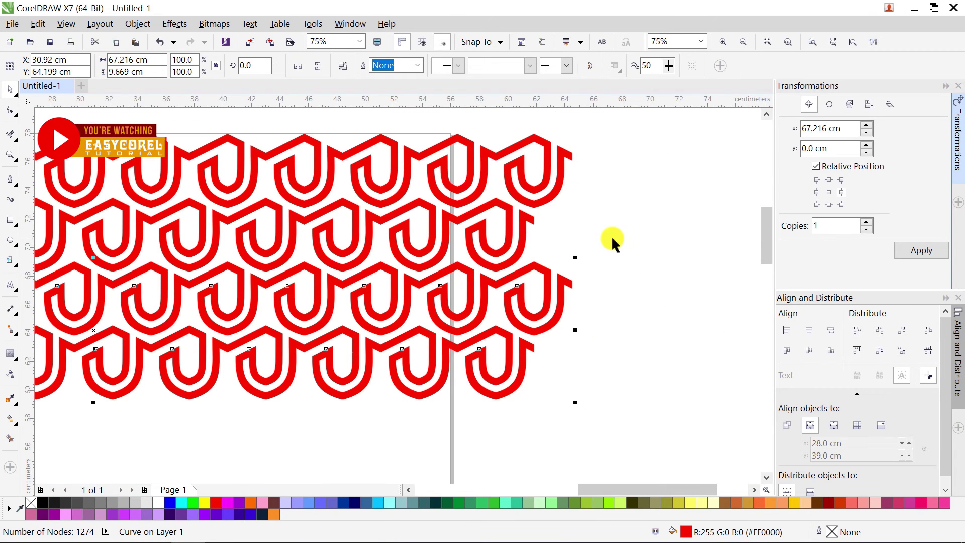
{"action": "left_click", "coordinate": [612, 236]}
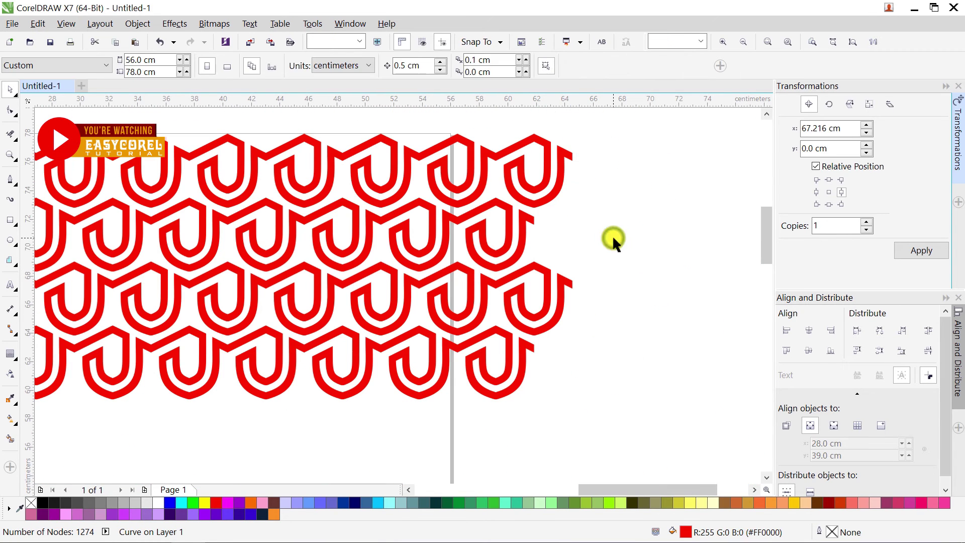
- Add a vertical dimension from the top of the first double row to the top of the duplicated double row
{"action": "left_click", "coordinate": [15, 315]}
{"action": "left_click", "coordinate": [23, 323]}
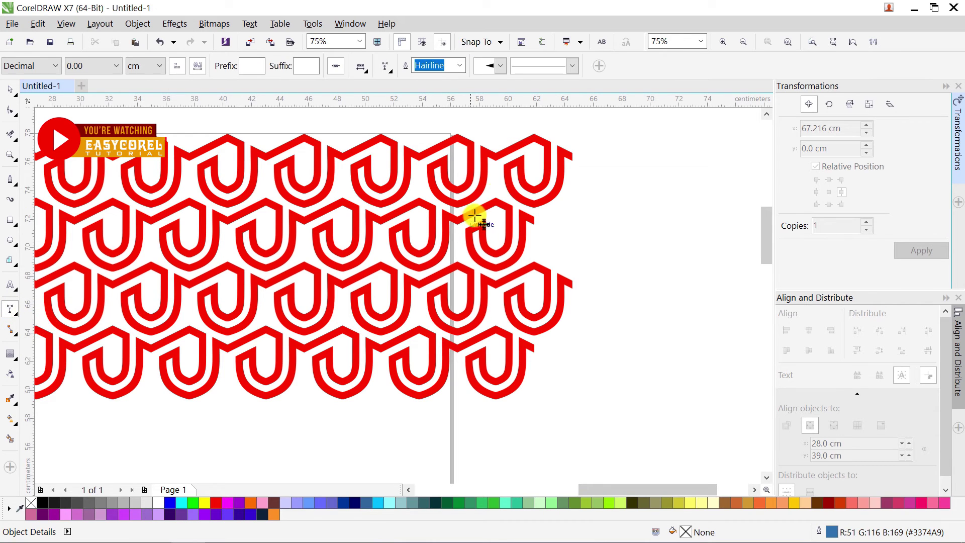
{"action": "left_click_drag", "start_coordinate": [533, 134], "coordinate": [535, 261]}
{"action": "left_click", "coordinate": [608, 256]}
{"action": "scroll", "coordinate": [614, 198], "scroll_direction": "up", "scroll_amount": 2}
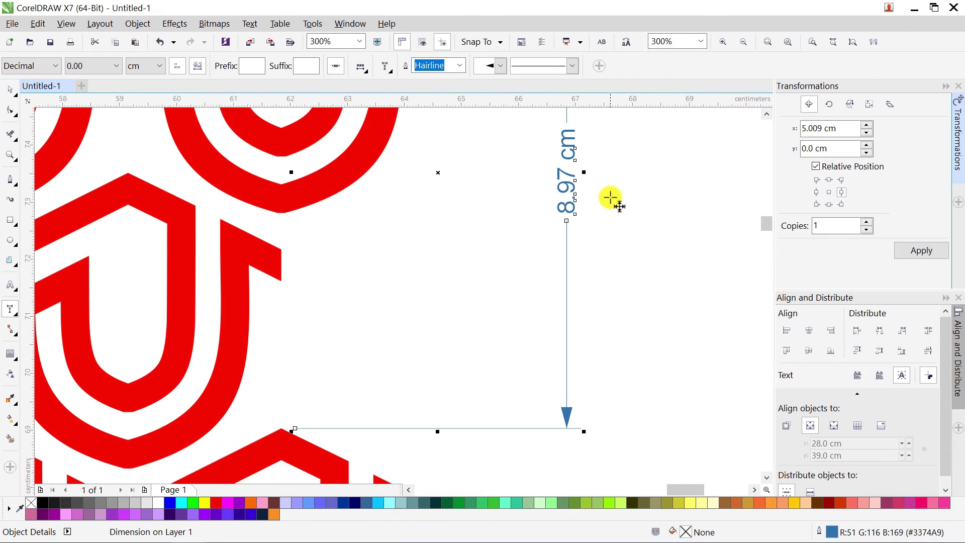
- Create one copy of the lower double row, offset 0 cm horizontally and -8.97 cm vertically using relative position
{"action": "left_click", "coordinate": [10, 90]}
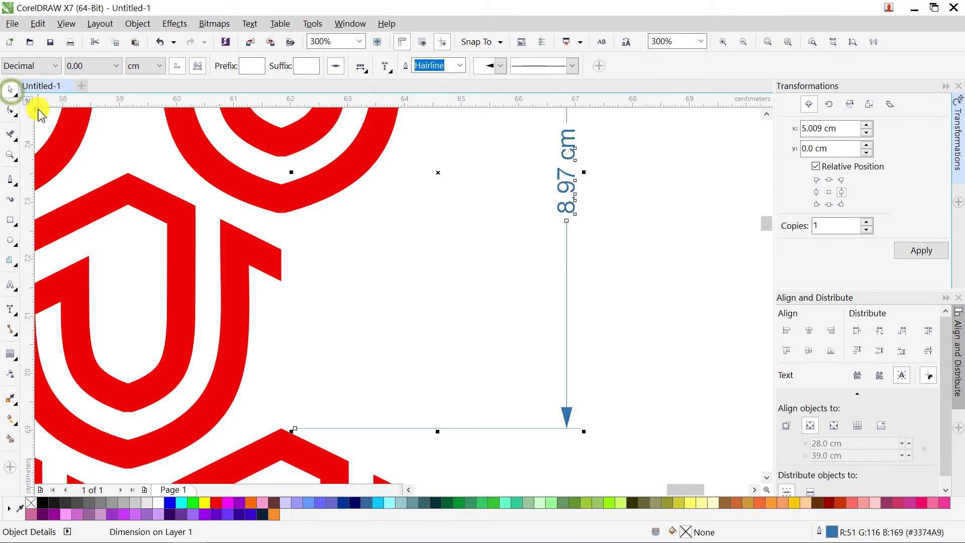
{"action": "scroll", "coordinate": [315, 211], "scroll_direction": "down", "scroll_amount": 2}
{"action": "left_click", "coordinate": [319, 299]}
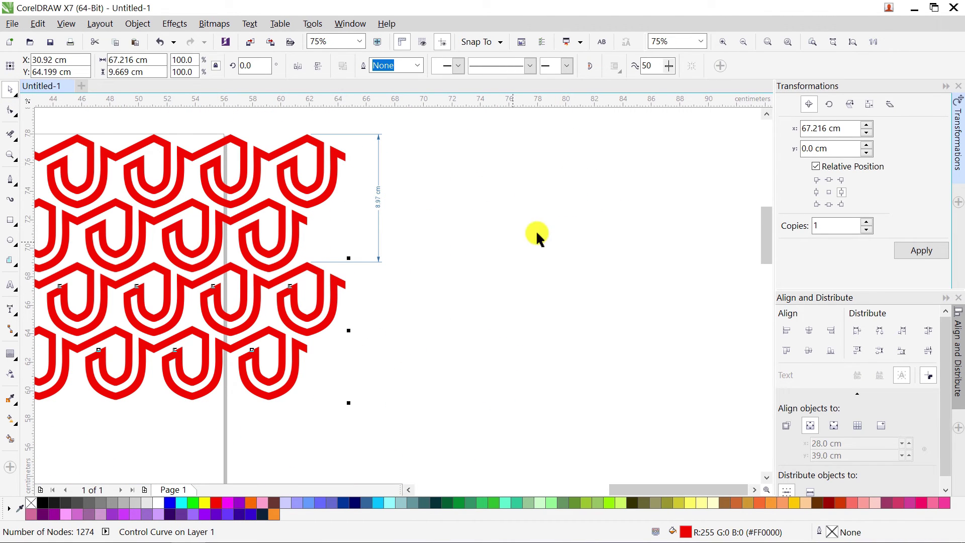
{"action": "left_click", "coordinate": [830, 204]}
{"action": "left_click_drag", "start_coordinate": [804, 149], "coordinate": [821, 150]}
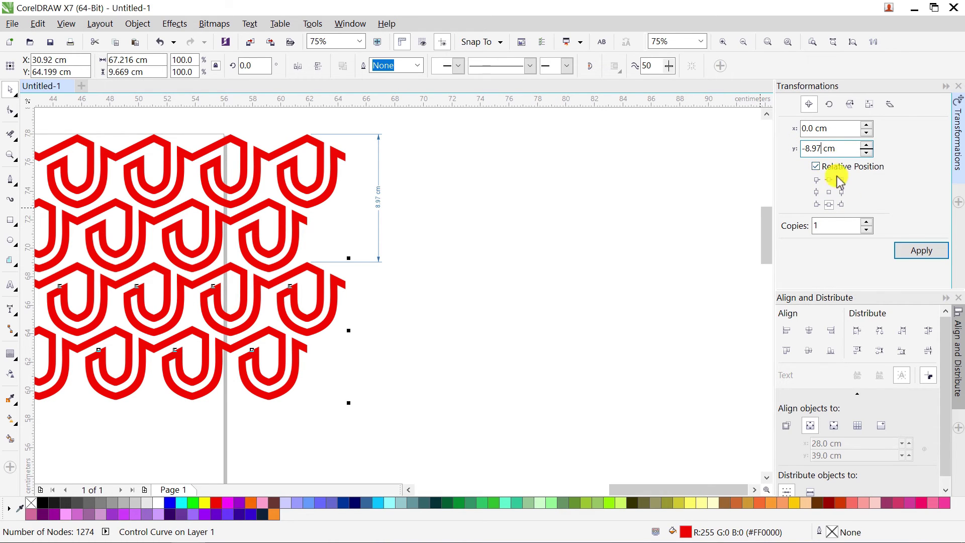
{"action": "left_click", "coordinate": [911, 251]}
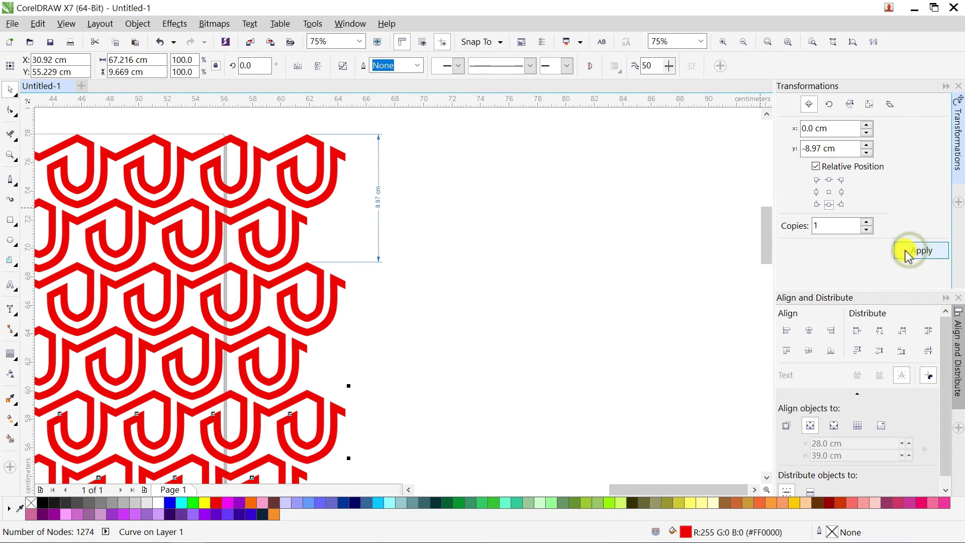
- Repeat the -8.97 cm copy six more times so the double rows cover the full page height
{"action": "left_click", "coordinate": [810, 43]}
{"action": "left_click", "coordinate": [920, 250]}
{"action": "left_click", "coordinate": [920, 251]}
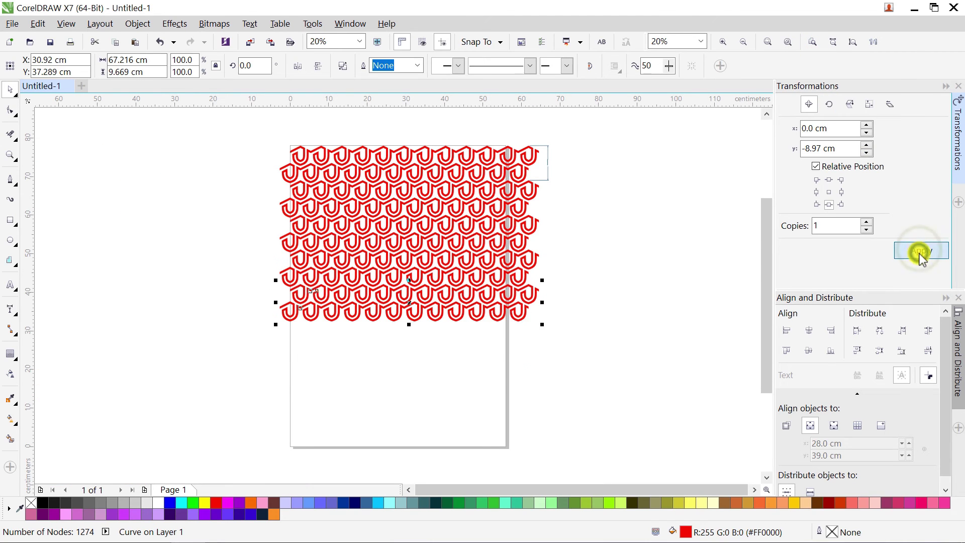
{"action": "left_click", "coordinate": [920, 252]}
{"action": "left_click", "coordinate": [920, 252]}
{"action": "left_click", "coordinate": [920, 253]}
{"action": "left_click", "coordinate": [920, 253]}
{"action": "left_click", "coordinate": [670, 198]}
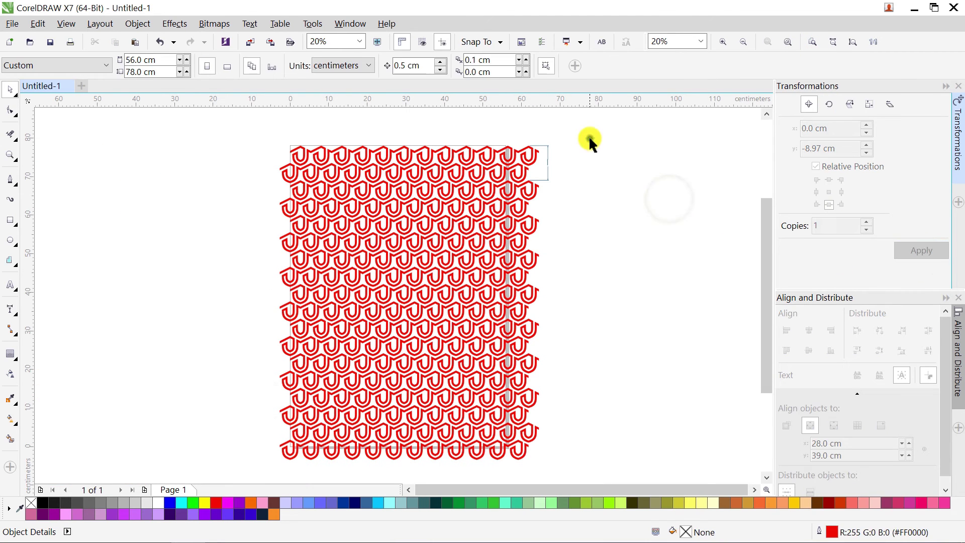
- Delete the vertical dimension beside the top rows
{"action": "left_click", "coordinate": [548, 164]}
{"action": "right_click", "coordinate": [547, 160]}
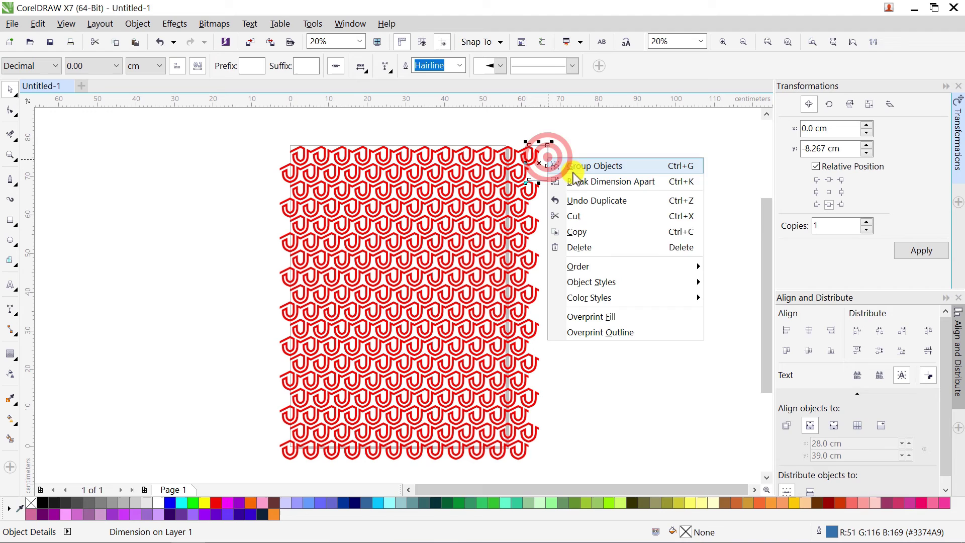
{"action": "left_click", "coordinate": [582, 248]}
- Select all the double rows and weld them into one curve
{"action": "scroll", "coordinate": [544, 211], "scroll_direction": "down", "scroll_amount": 2}
{"action": "left_click_drag", "start_coordinate": [579, 348], "coordinate": [581, 350]}
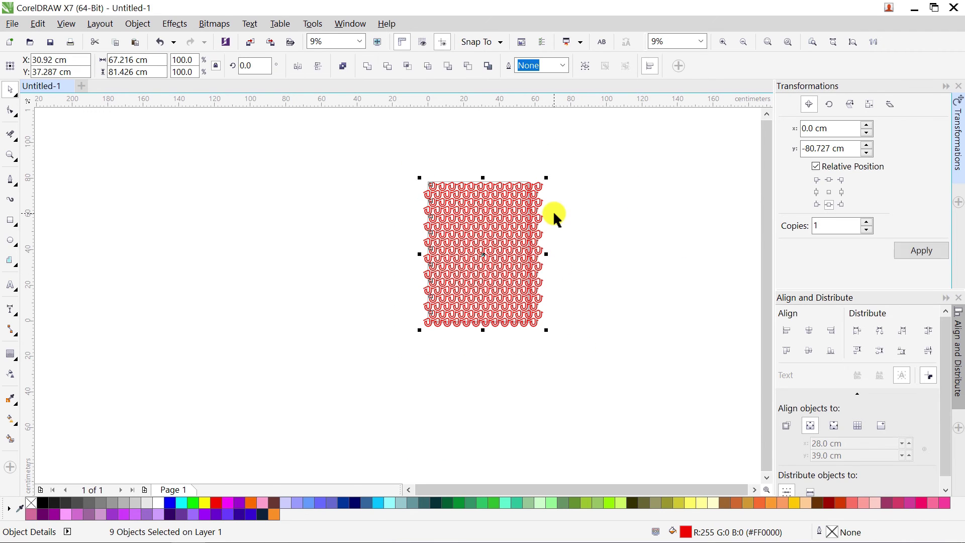
{"action": "left_click", "coordinate": [370, 67]}
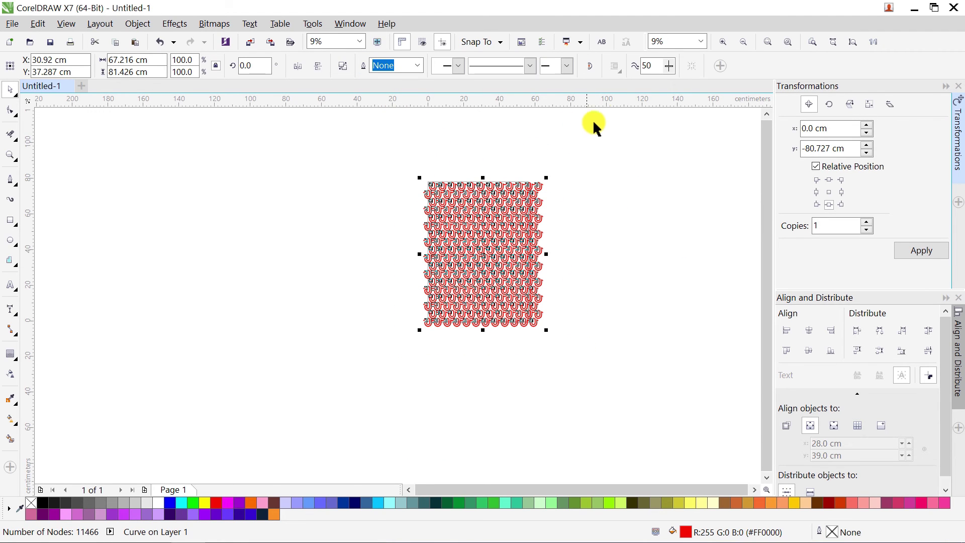
- Center the welded pattern horizontally and vertically on the page and fill it with dark navy (#0D2237)
{"action": "left_click", "coordinate": [809, 331]}
{"action": "left_click", "coordinate": [809, 351]}
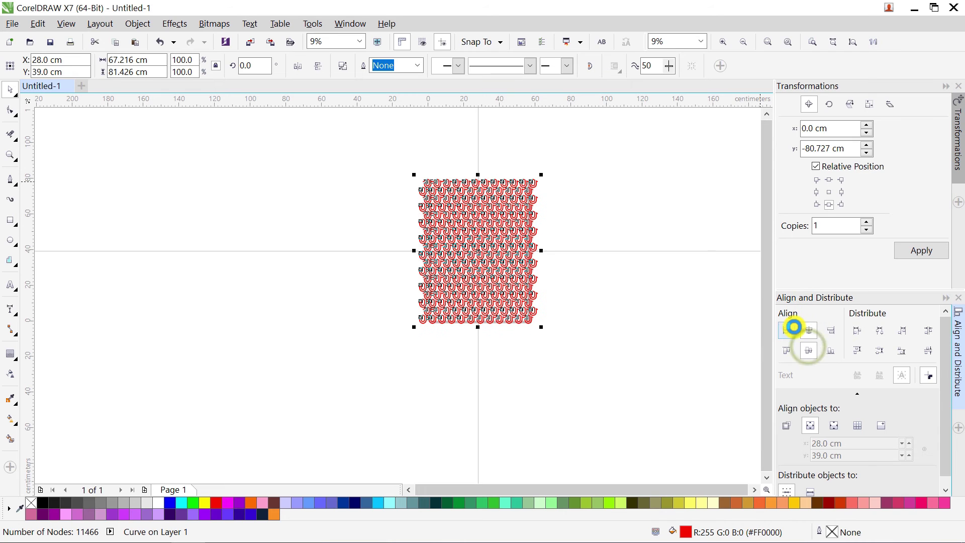
{"action": "left_click", "coordinate": [263, 514]}
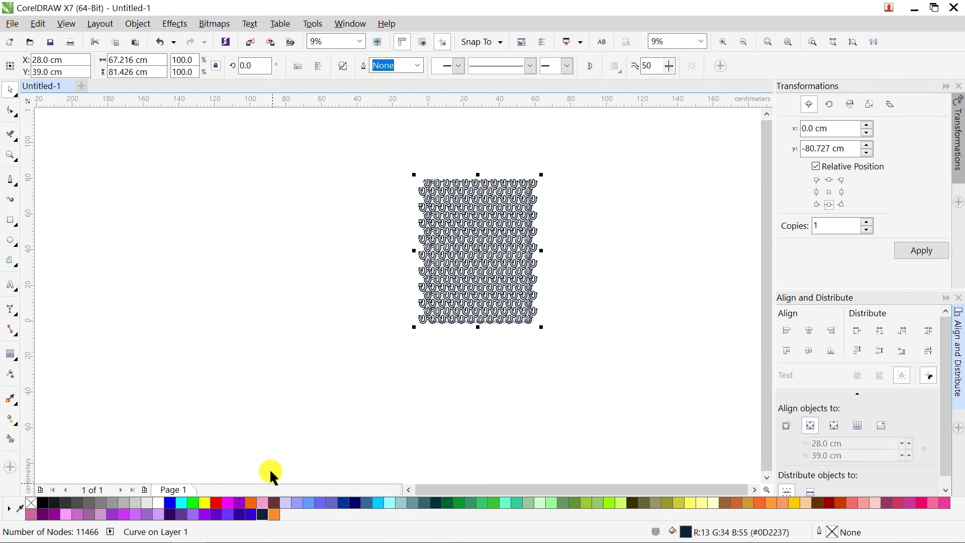
- Create a page-sized 56 x 78 cm rectangle, fill it with orange (#FF8E2B) and bring it in front of the pattern
{"action": "double_click", "coordinate": [10, 220]}
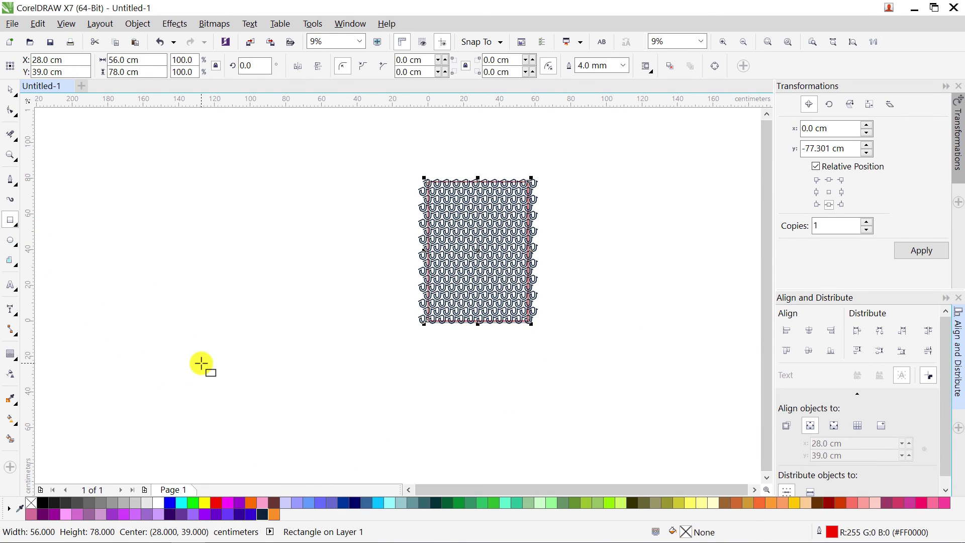
{"action": "left_click", "coordinate": [275, 513]}
{"action": "scroll", "coordinate": [513, 176], "scroll_direction": "up", "scroll_amount": 2}
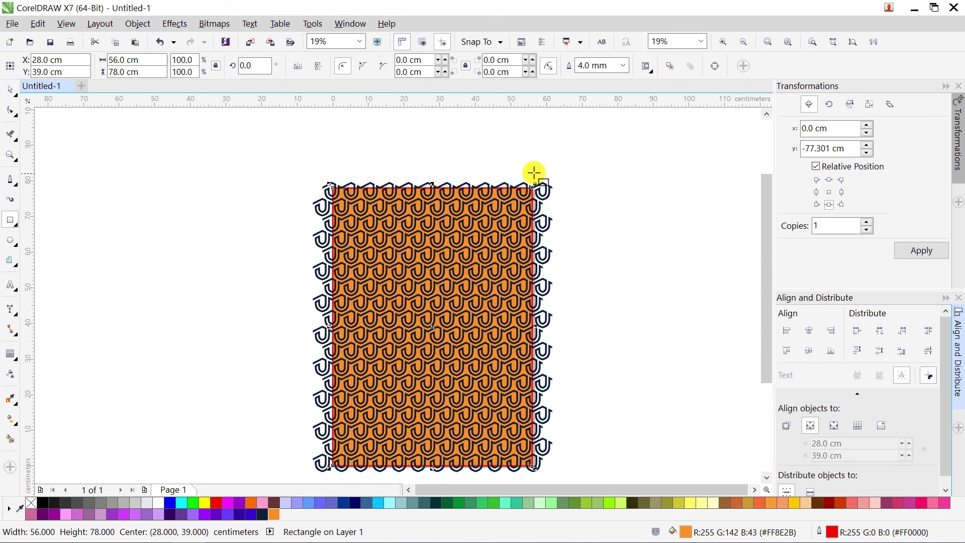
{"action": "left_click", "coordinate": [675, 66]}
- PowerClip the navy pattern inside the orange rectangle and remove the rectangle's outline
{"action": "scroll", "coordinate": [552, 182], "scroll_direction": "up", "scroll_amount": 2}
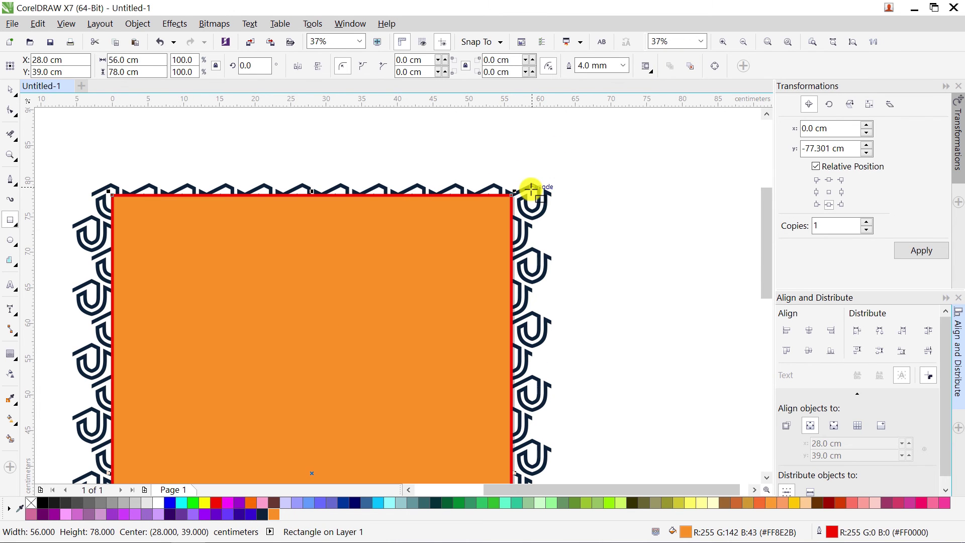
{"action": "right_click", "coordinate": [529, 190]}
{"action": "left_click", "coordinate": [578, 190]}
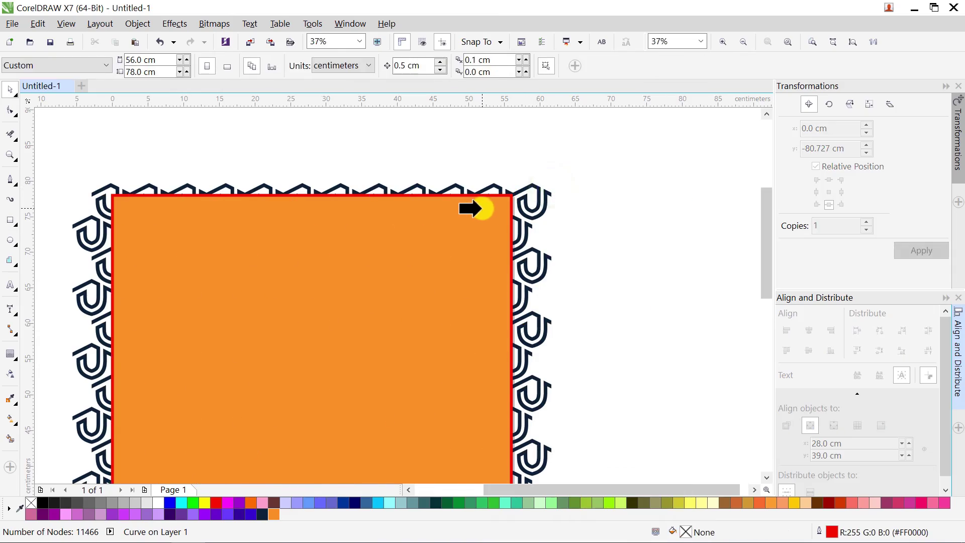
{"action": "left_click", "coordinate": [481, 208]}
{"action": "right_click", "coordinate": [33, 502]}
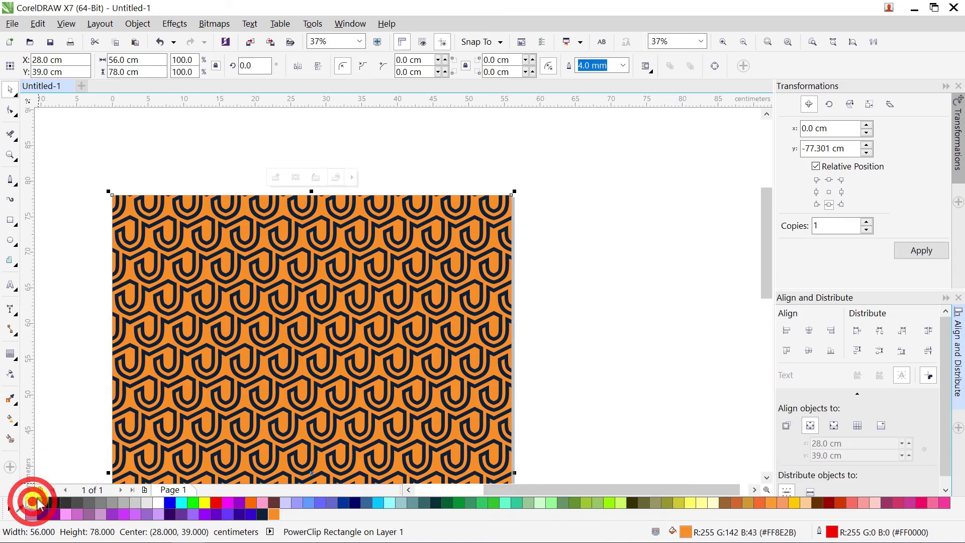
{"action": "left_click", "coordinate": [763, 44]}
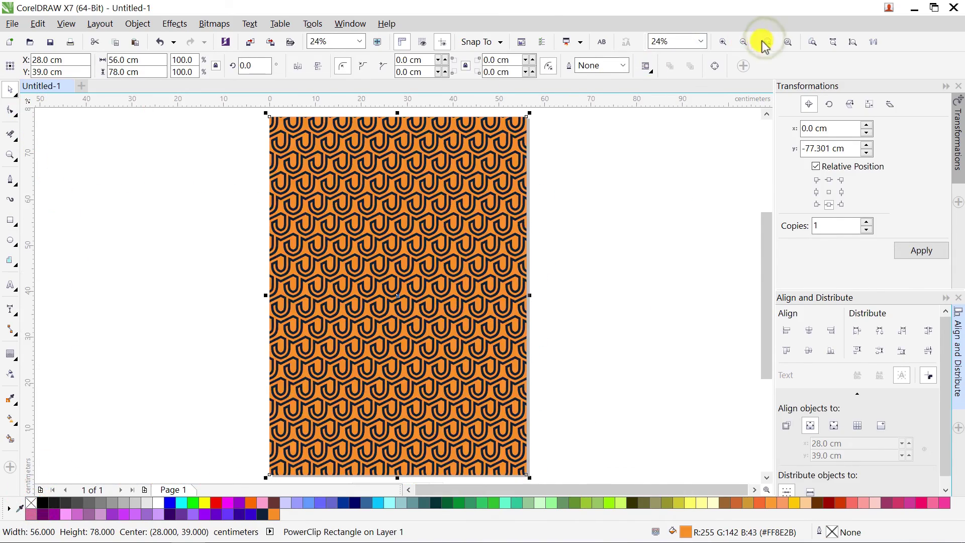